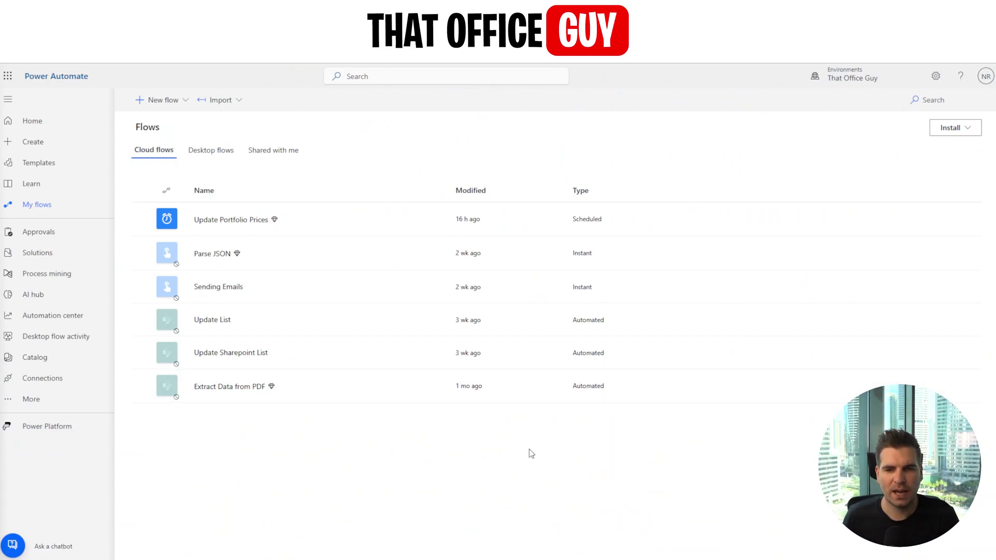
# Create a manually triggered instant cloud flow named 'Dynamic Folders'.
pyautogui.click(165, 101)
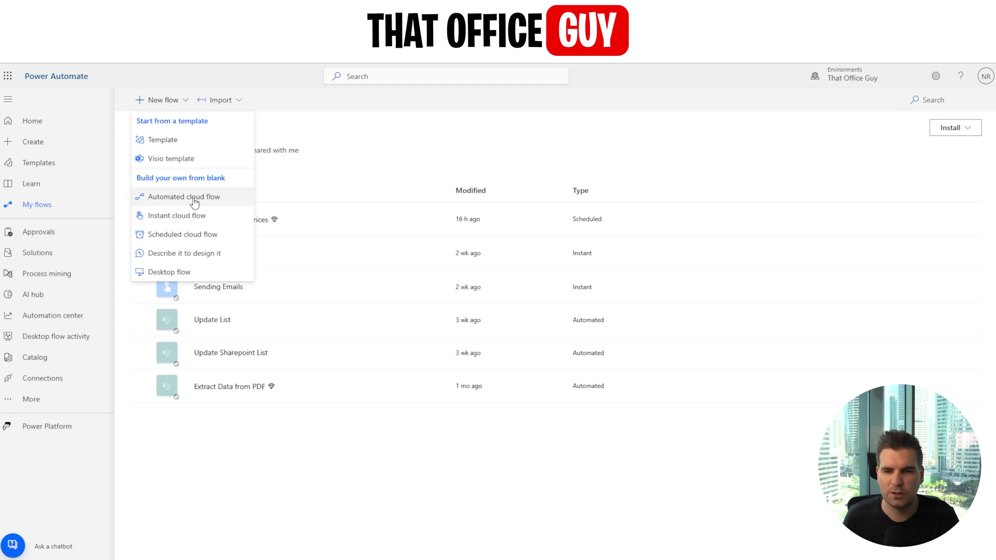
pyautogui.click(172, 217)
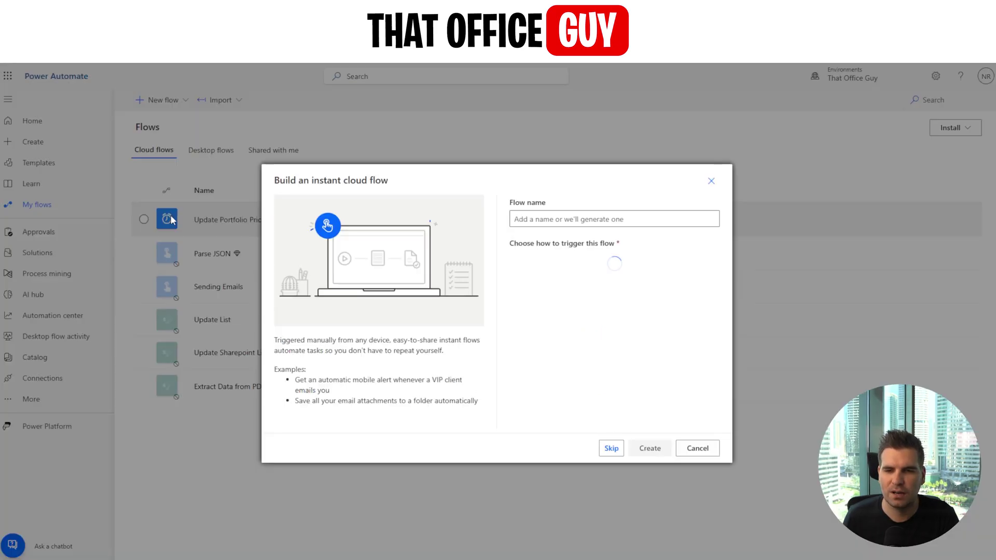
pyautogui.click(596, 267)
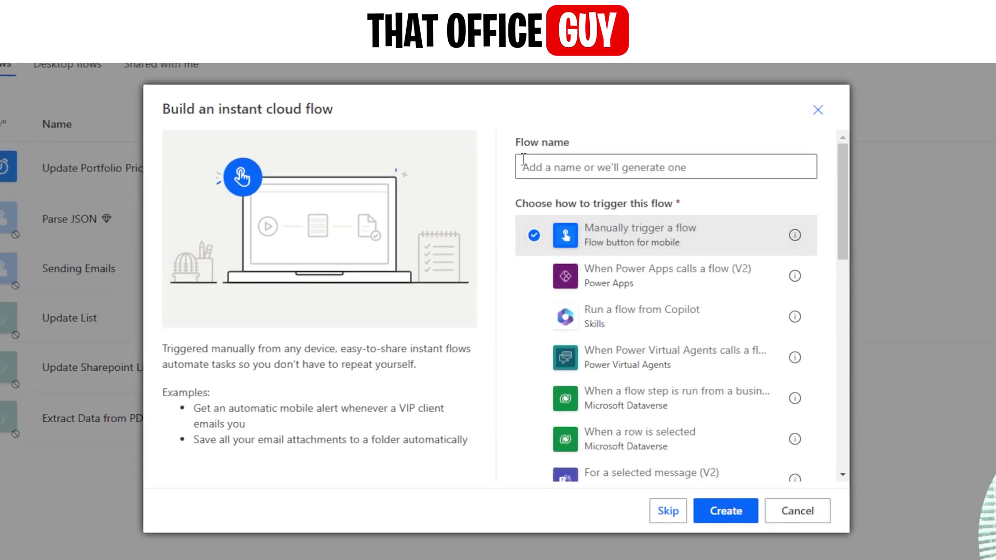
pyautogui.click(529, 161)
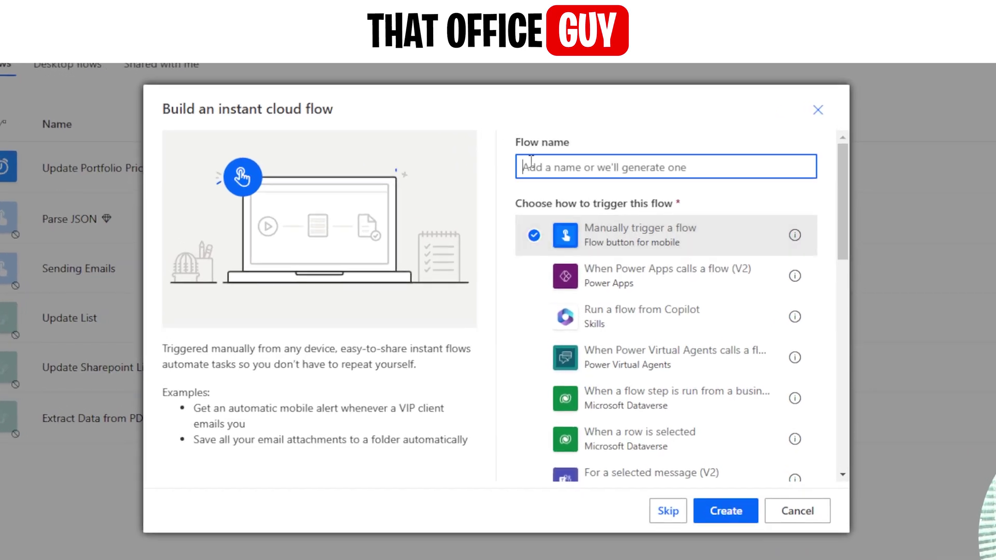
pyautogui.write('Dynamic Folders')
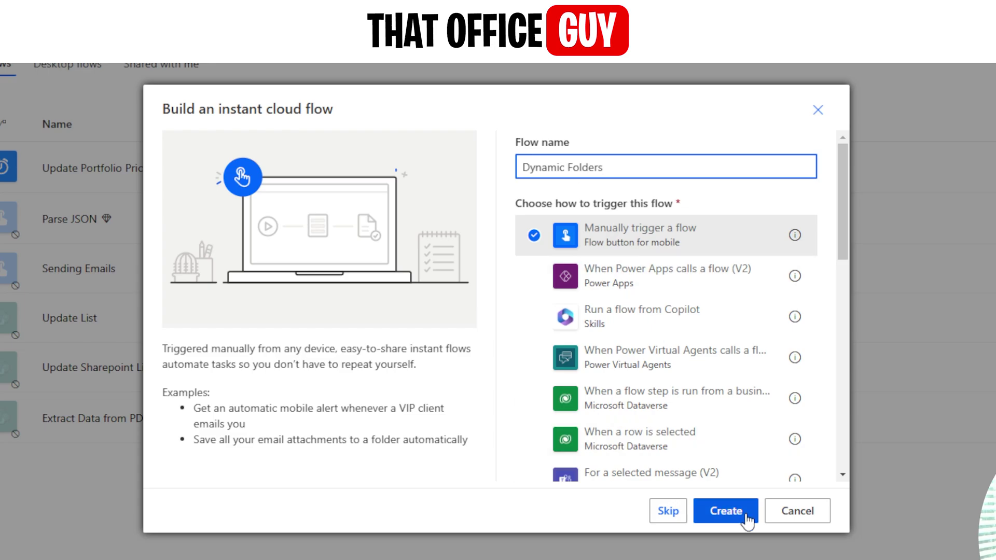
pyautogui.click(741, 514)
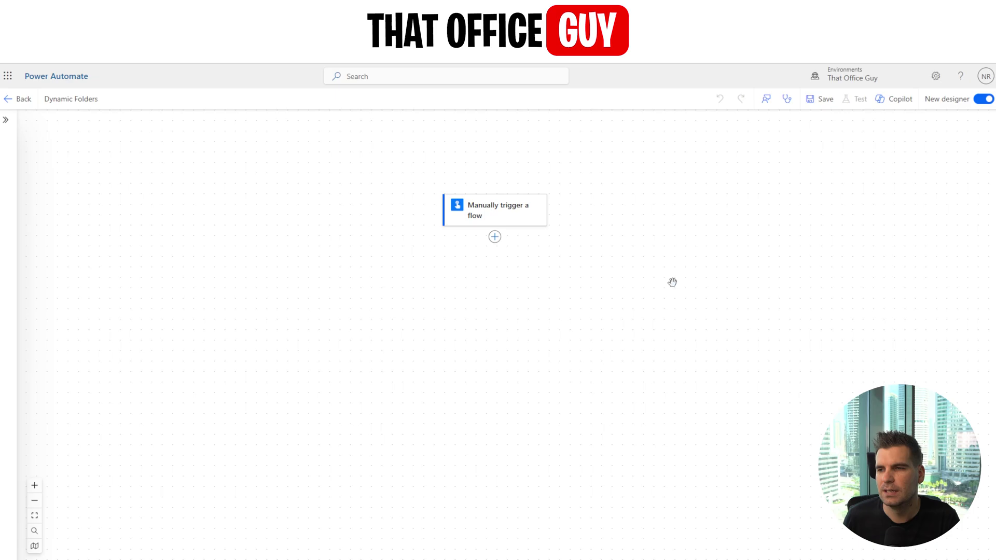
# Turn off the new designer and save the flow to switch to the classic designer.
pyautogui.click(985, 100)
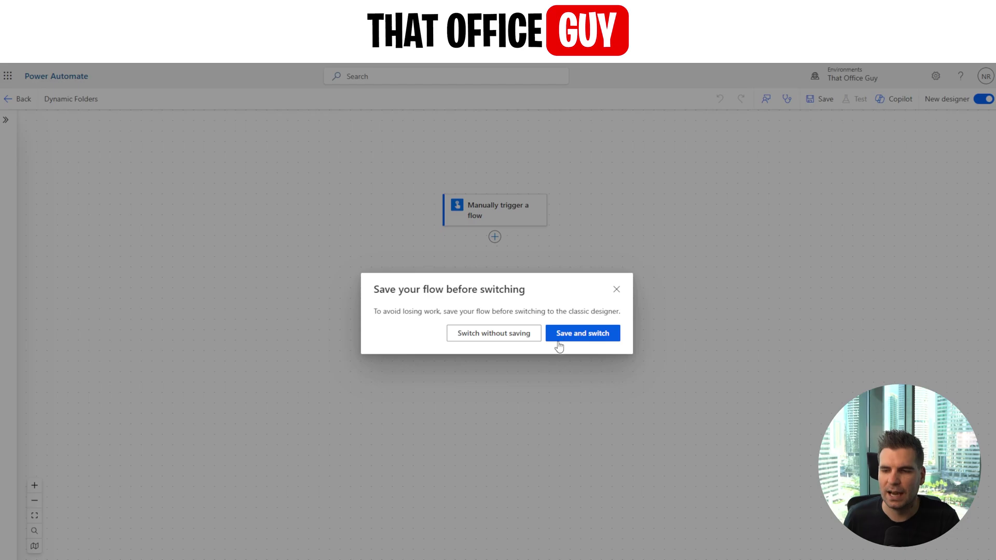
pyautogui.click(506, 341)
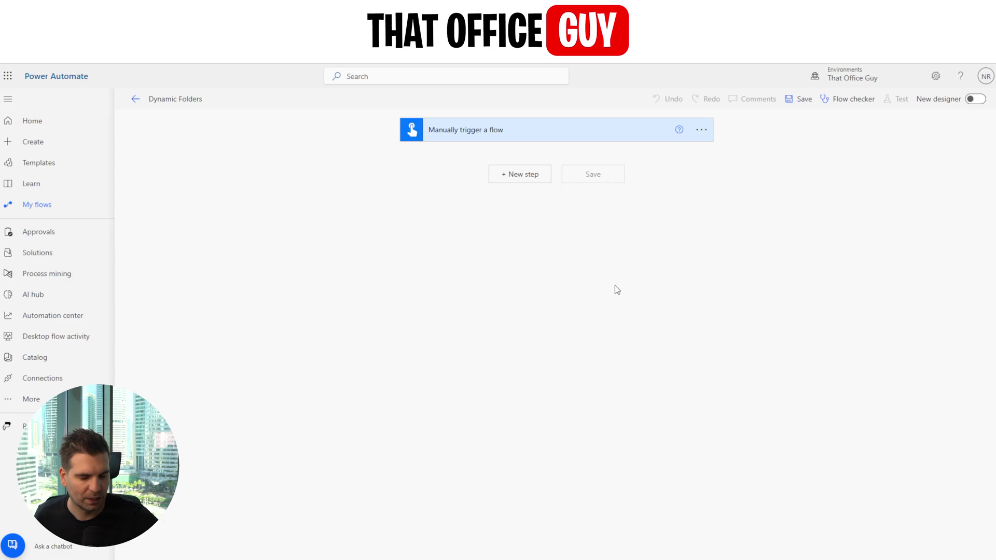
# Add an Initialize variable step creating a String variable named 'Folder Name'.
pyautogui.click(517, 182)
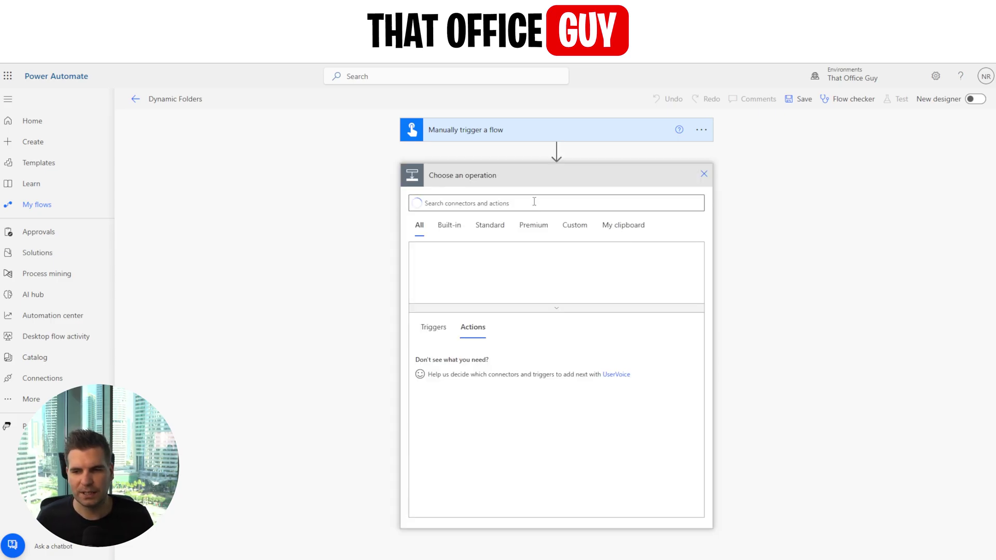
pyautogui.write('var')
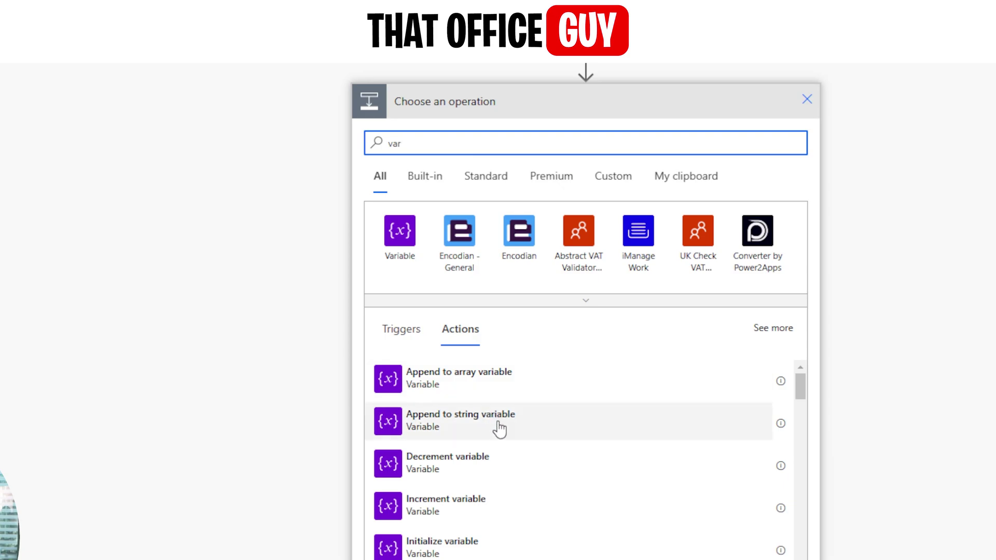
pyautogui.click(441, 544)
pyautogui.click(496, 136)
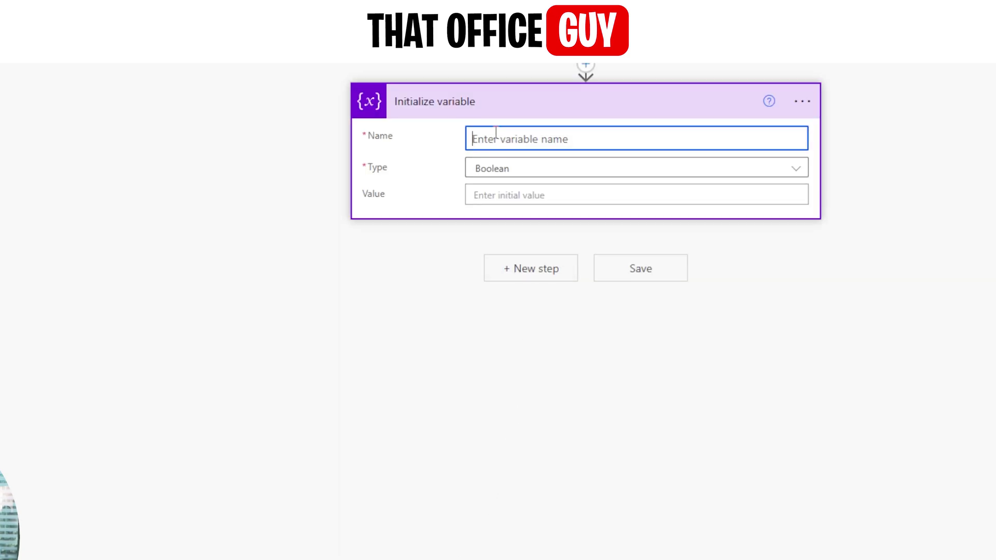
pyautogui.write('Folder Name')
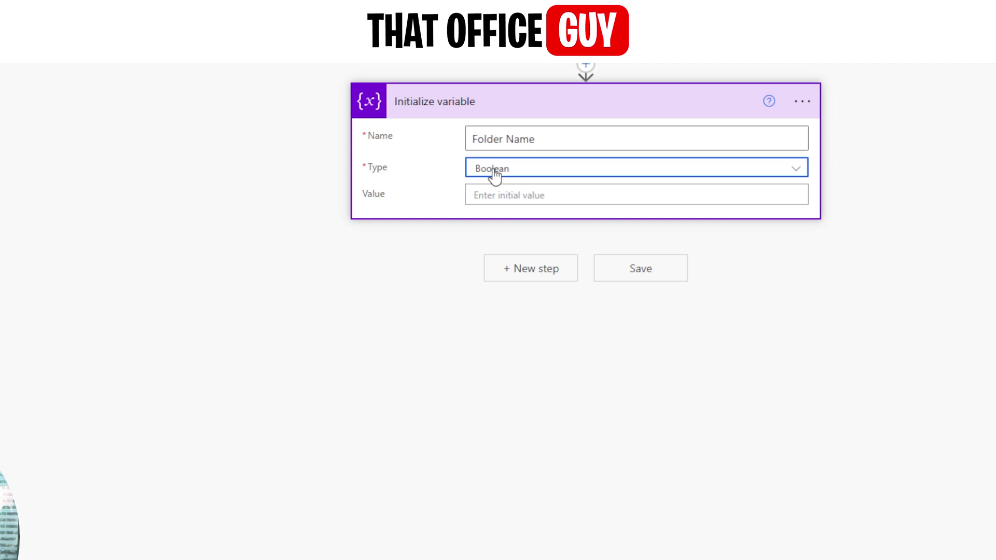
pyautogui.click(493, 173)
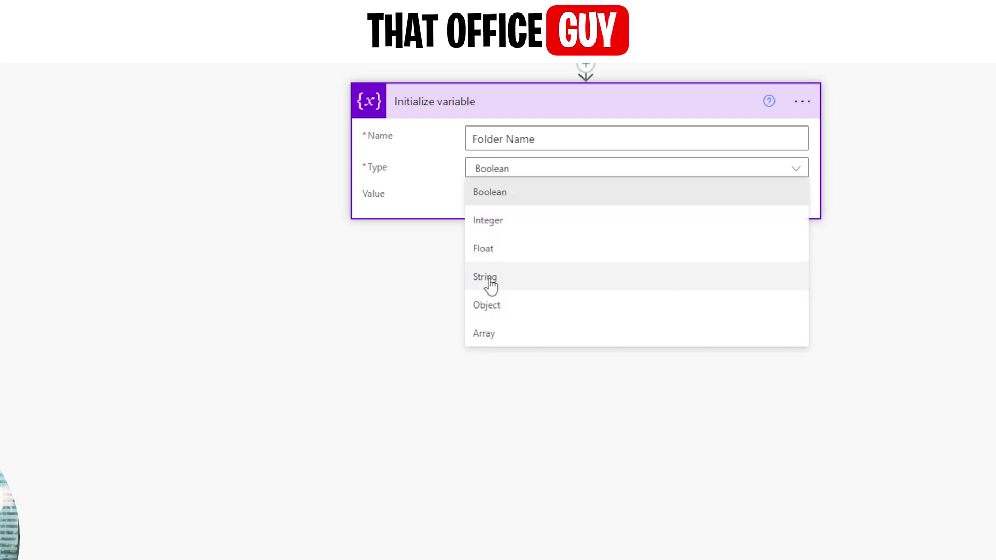
pyautogui.click(490, 278)
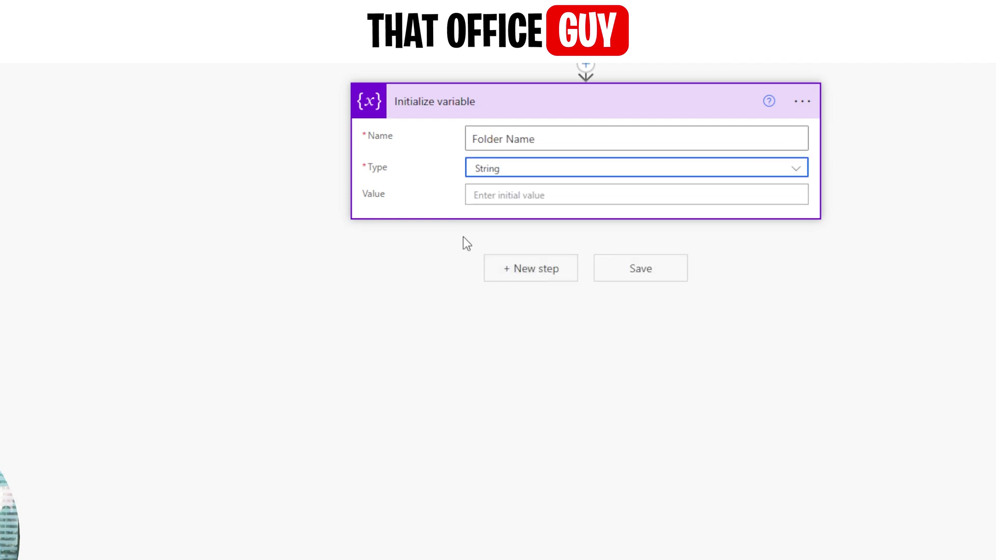
pyautogui.click(572, 201)
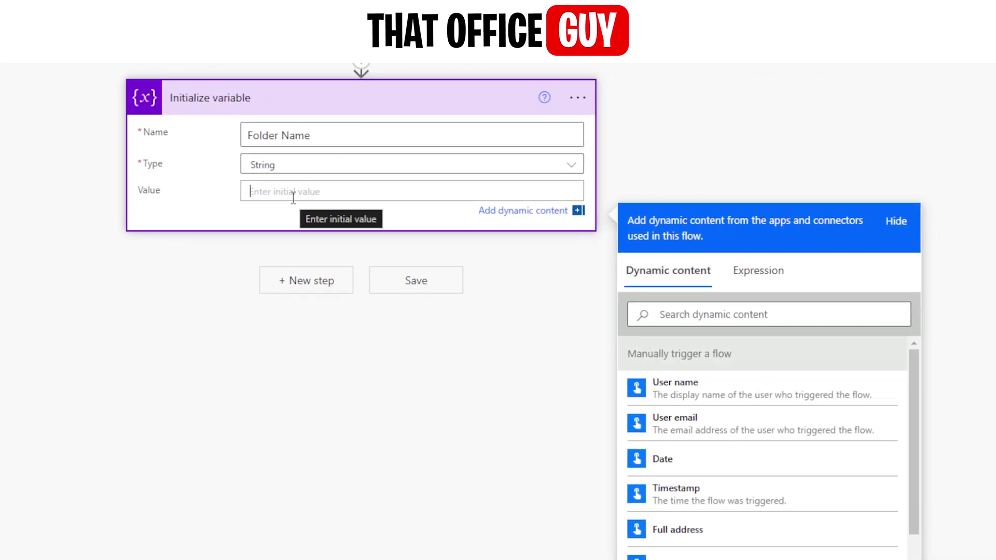
# Write formatDateTime(utcNow()) in the expression editor for the Folder Name value.
pyautogui.click(749, 274)
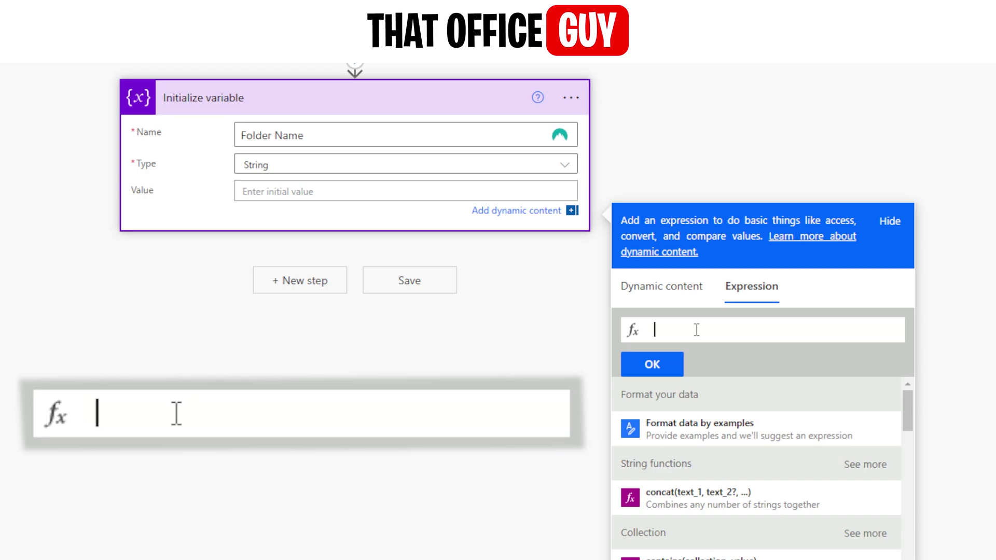
pyautogui.write('format')
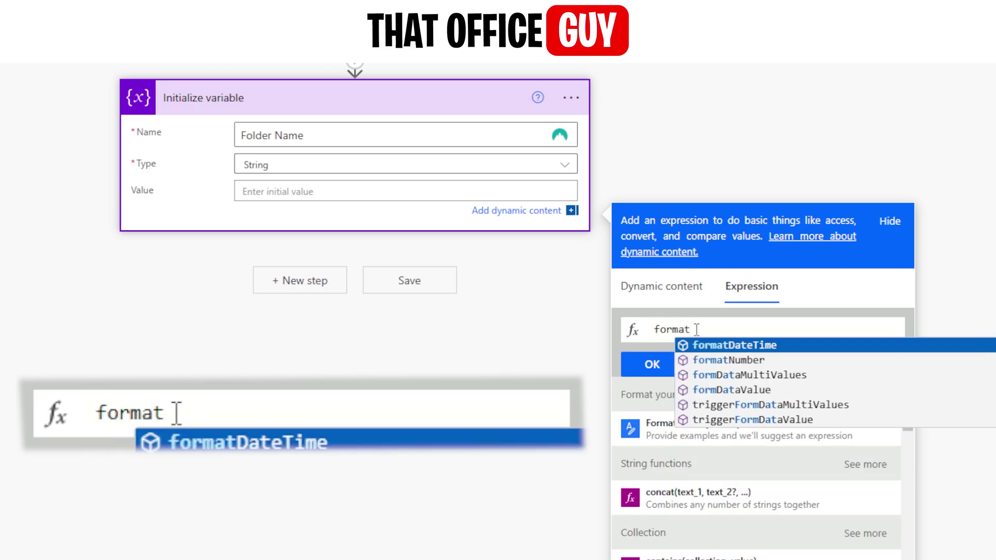
pyautogui.click(730, 345)
pyautogui.write('(')
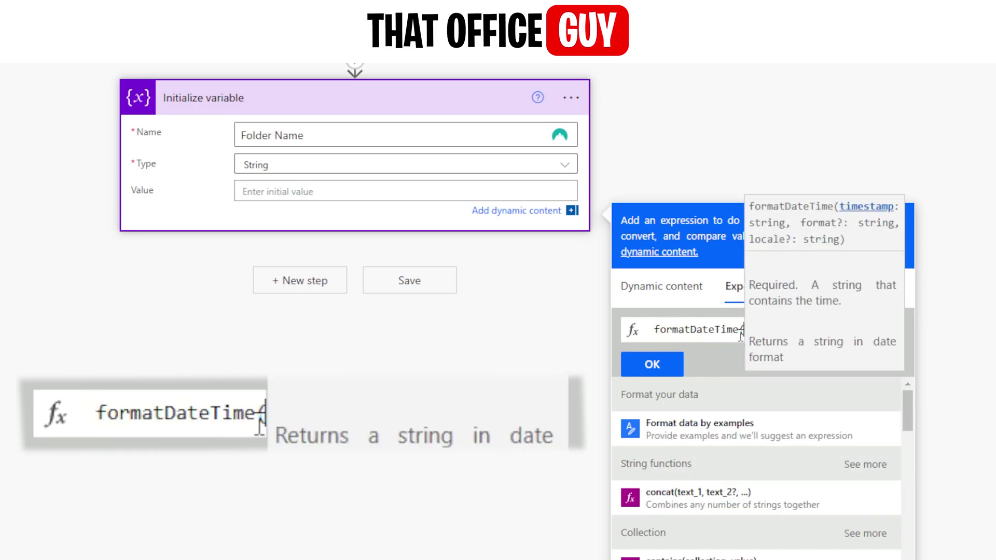
pyautogui.click(698, 330)
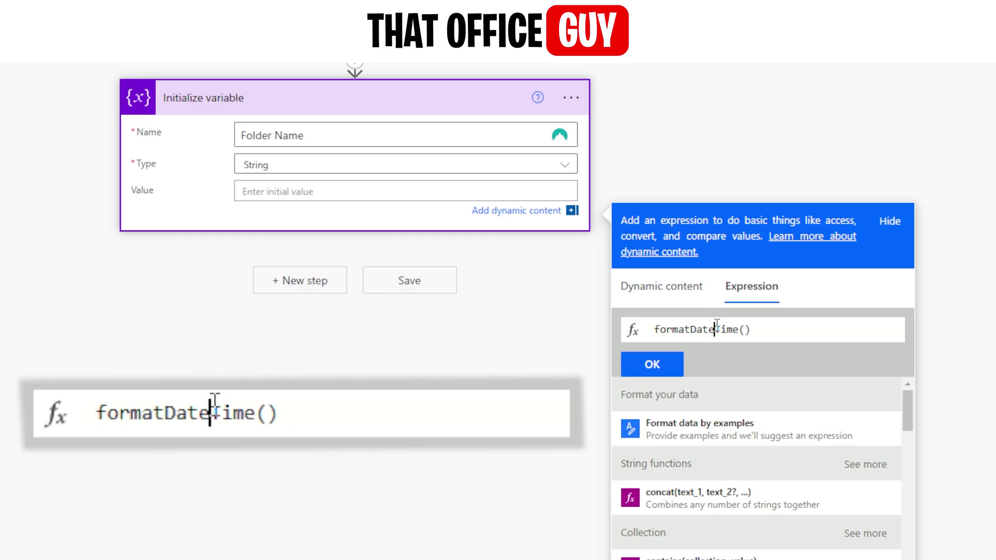
pyautogui.click(744, 330)
pyautogui.write('utcnow')
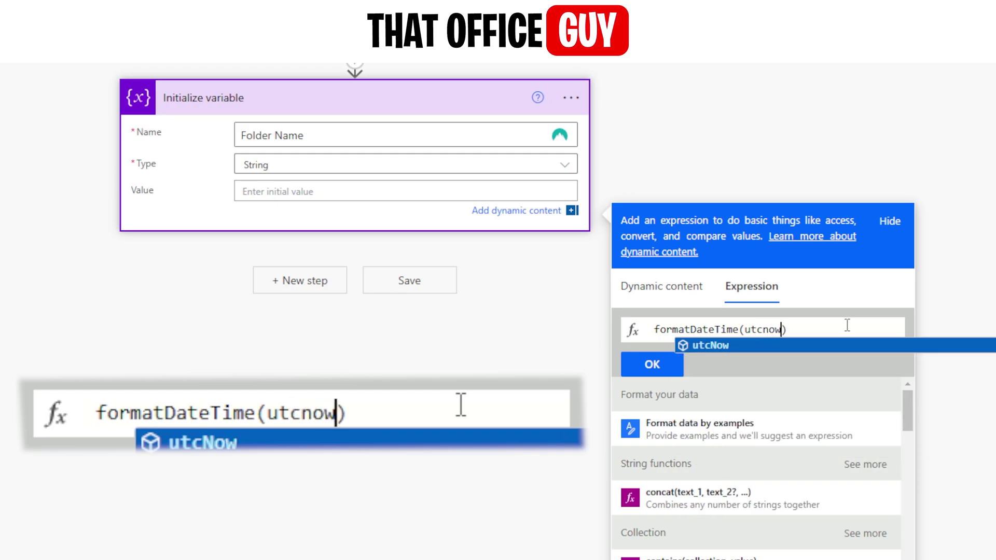
pyautogui.click(703, 345)
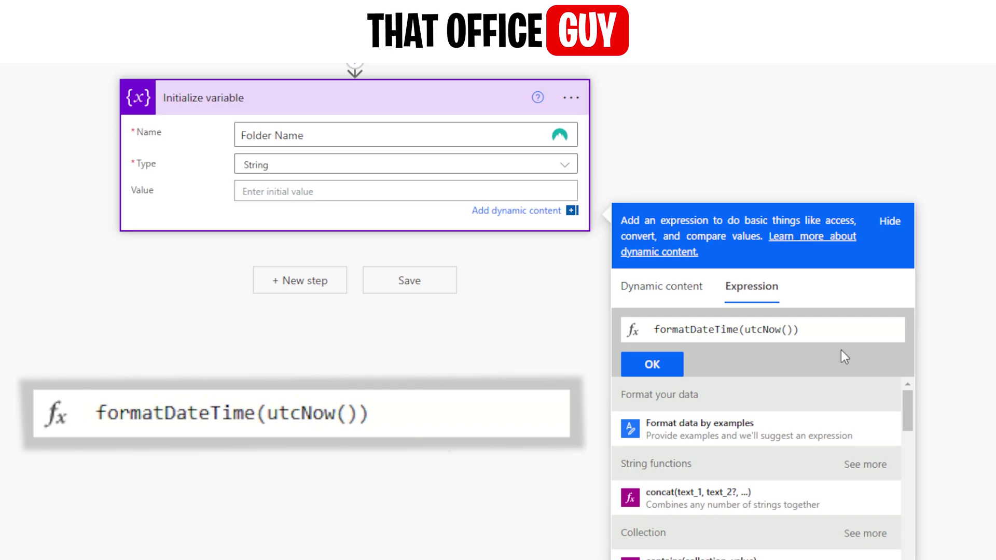
# Add the 'dd-MM-yyyy' date format argument to the formatDateTime(utcNow()) expression.
pyautogui.write(',')
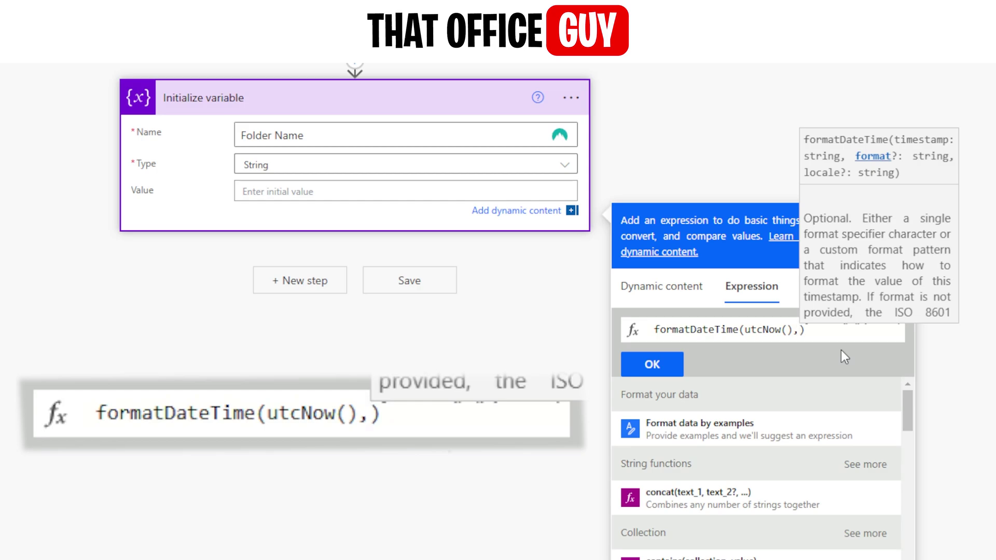
pyautogui.write("''")
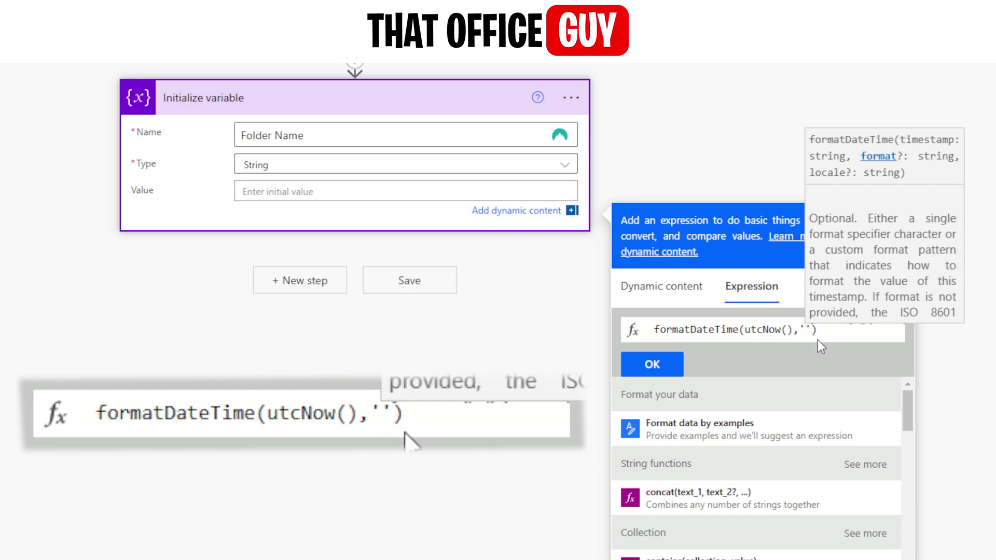
pyautogui.write('dd')
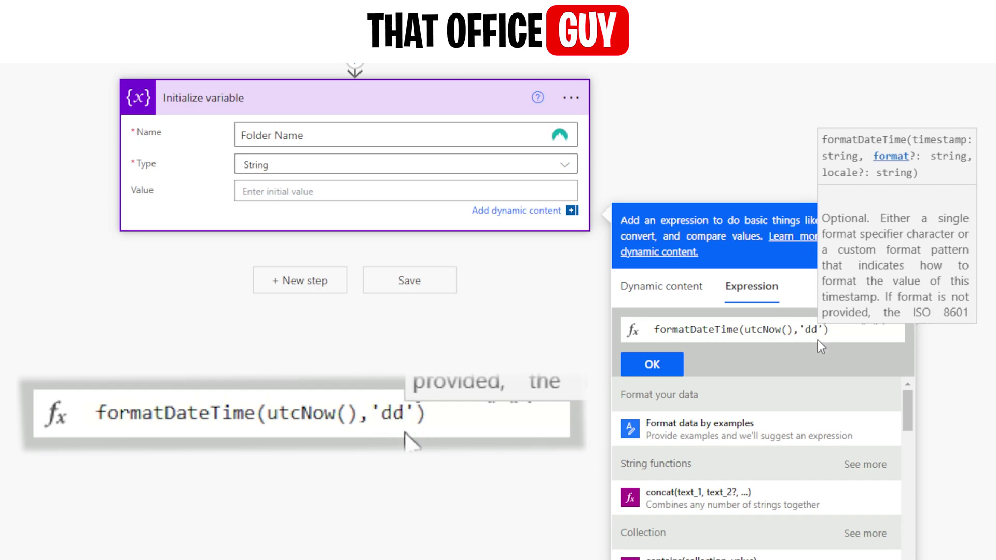
pyautogui.write('-MM')
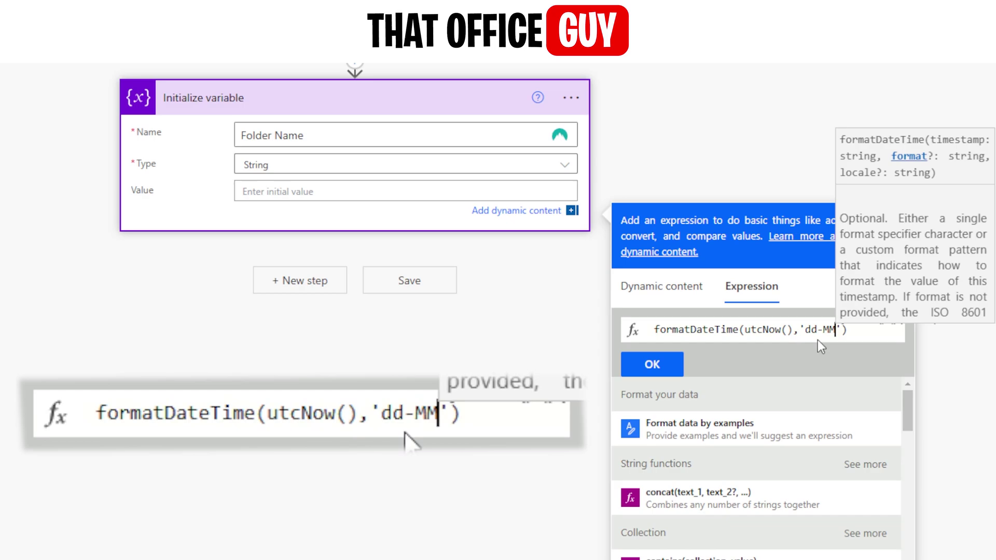
pyautogui.write('-')
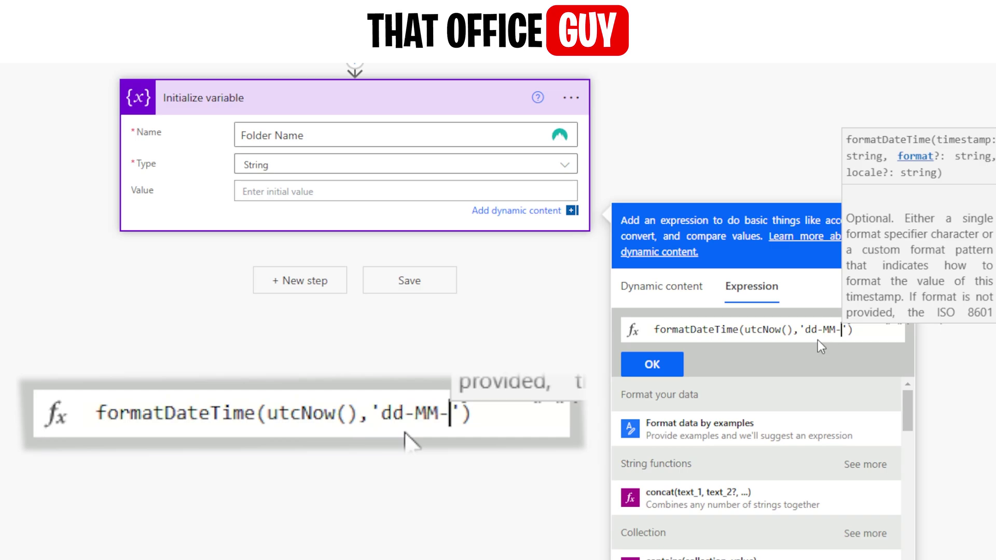
pyautogui.write('y')
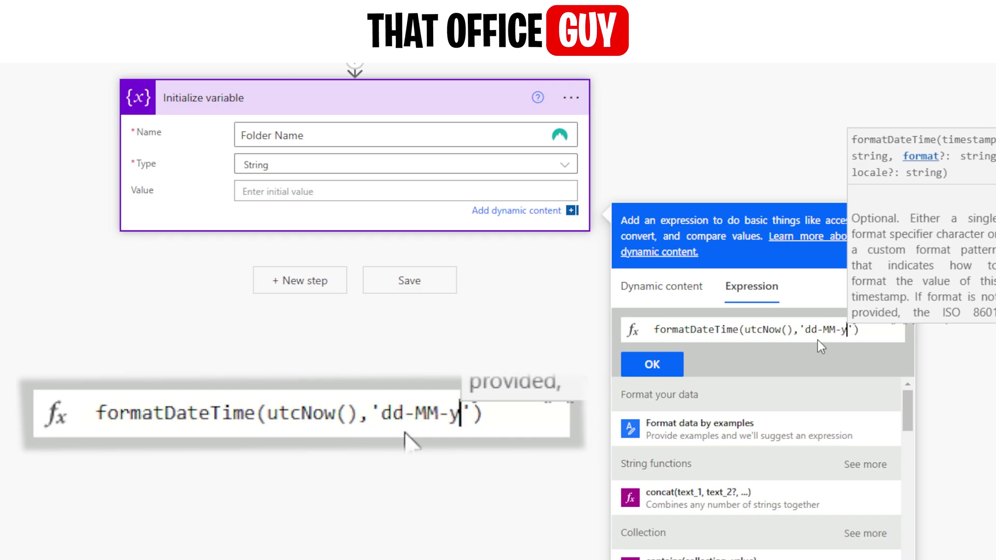
pyautogui.write('yyy')
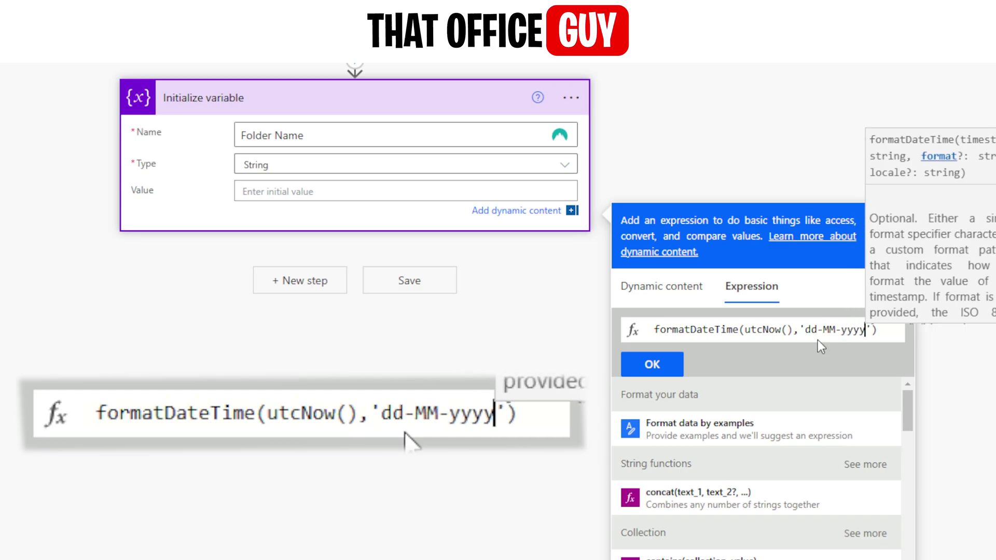
# Insert the date expression as the variable's value and retitle the step 'Folder Name'.
pyautogui.click(657, 364)
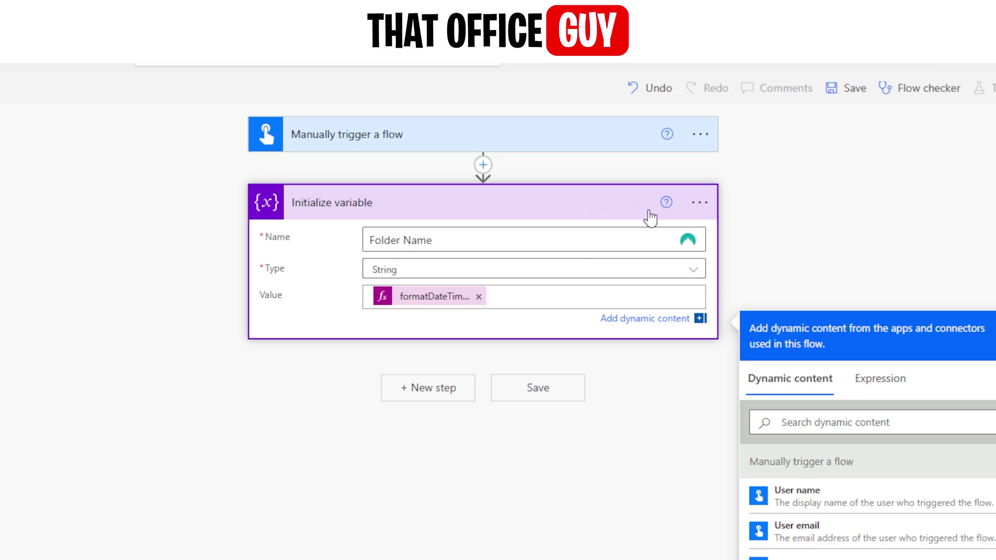
pyautogui.click(700, 212)
pyautogui.click(767, 228)
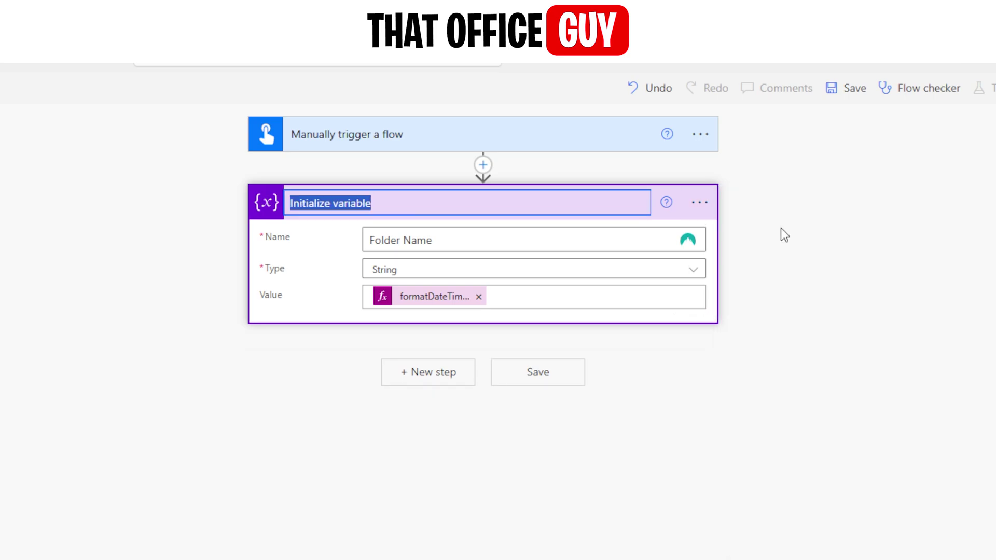
pyautogui.write('Fo')
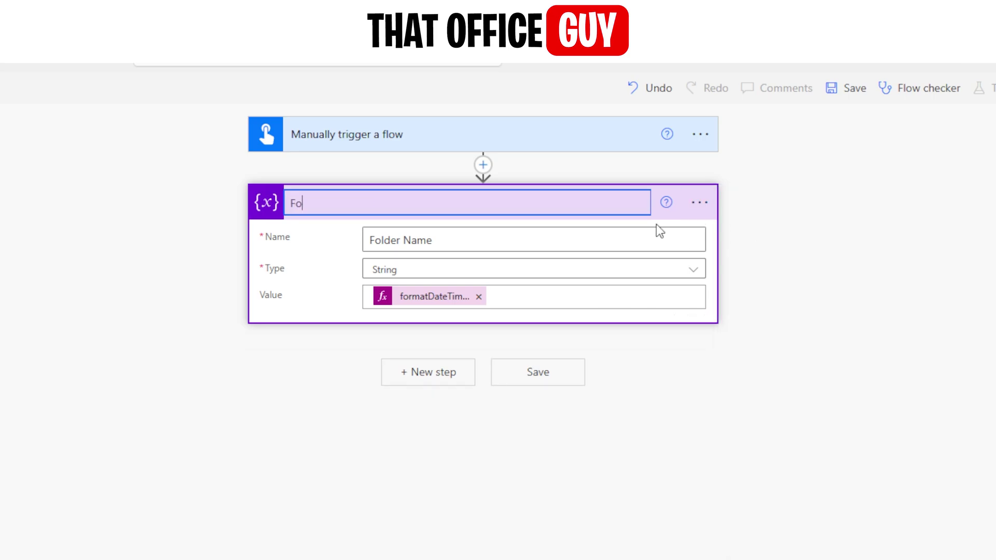
pyautogui.write('lder Name')
pyautogui.click(839, 438)
pyautogui.click(710, 210)
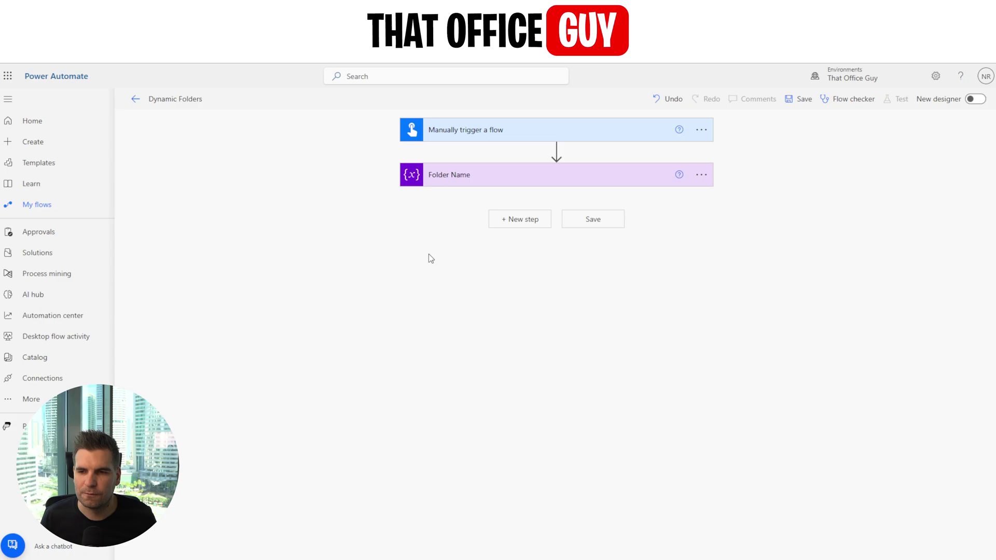
# Add a SharePoint Get file content action after the Folder Name step.
pyautogui.click(525, 222)
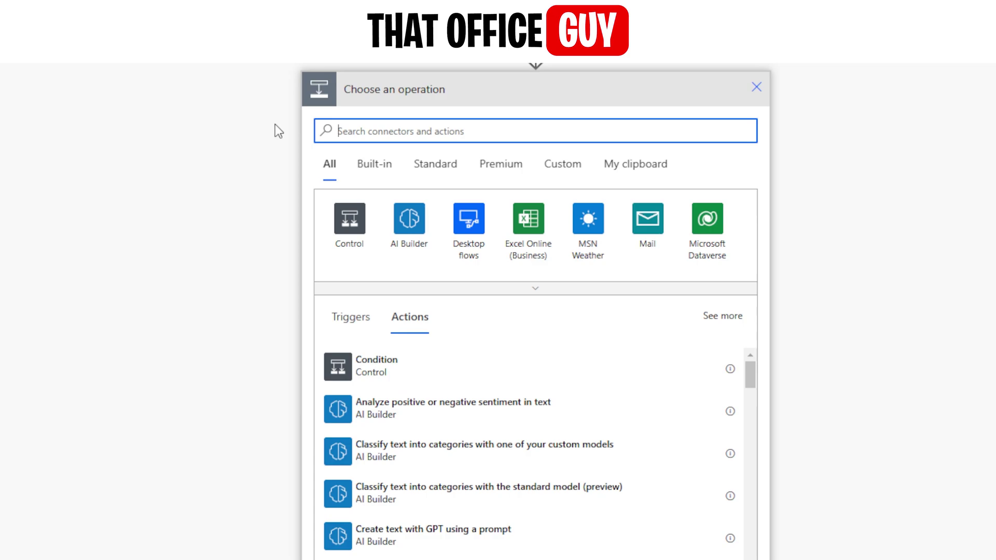
pyautogui.write('get fi')
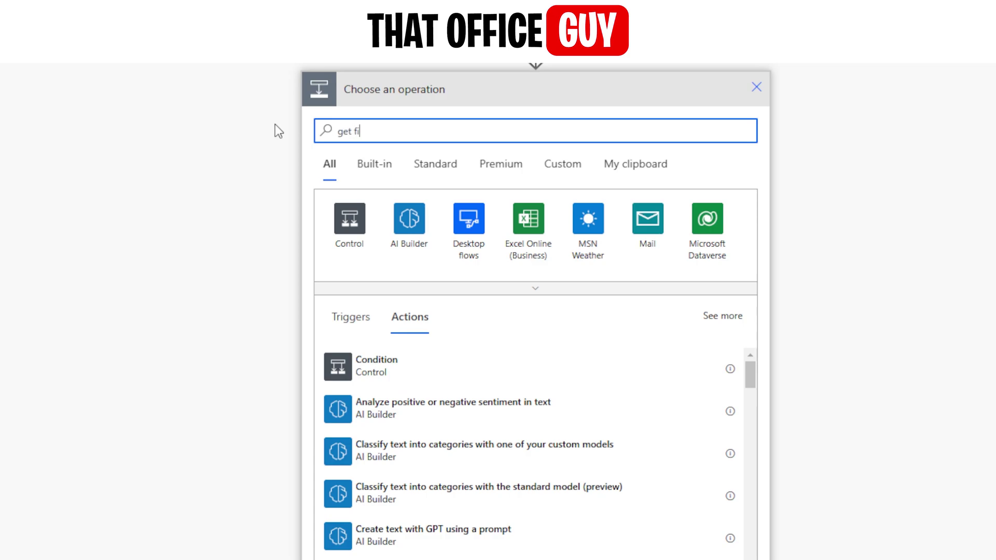
pyautogui.write('le')
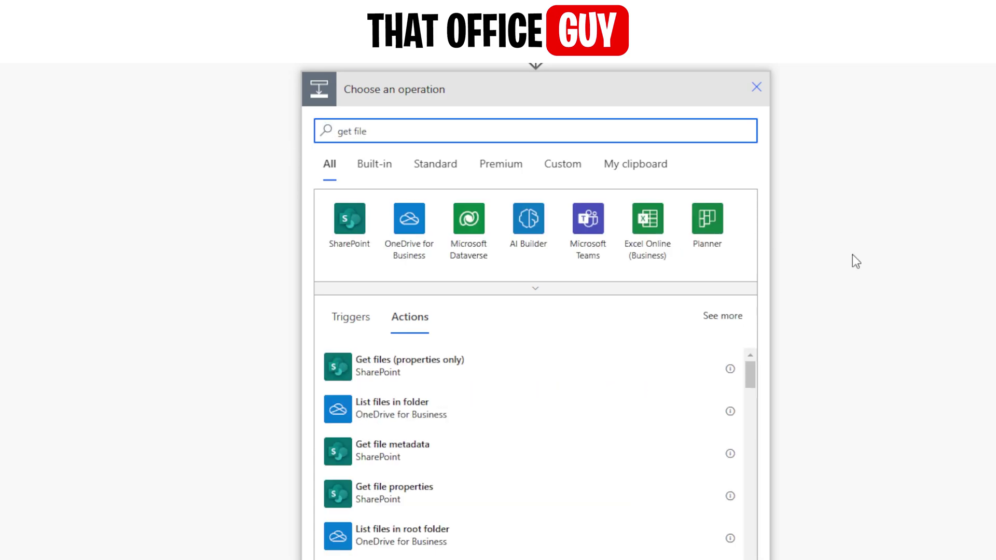
pyautogui.scroll(-1, 786, 388)
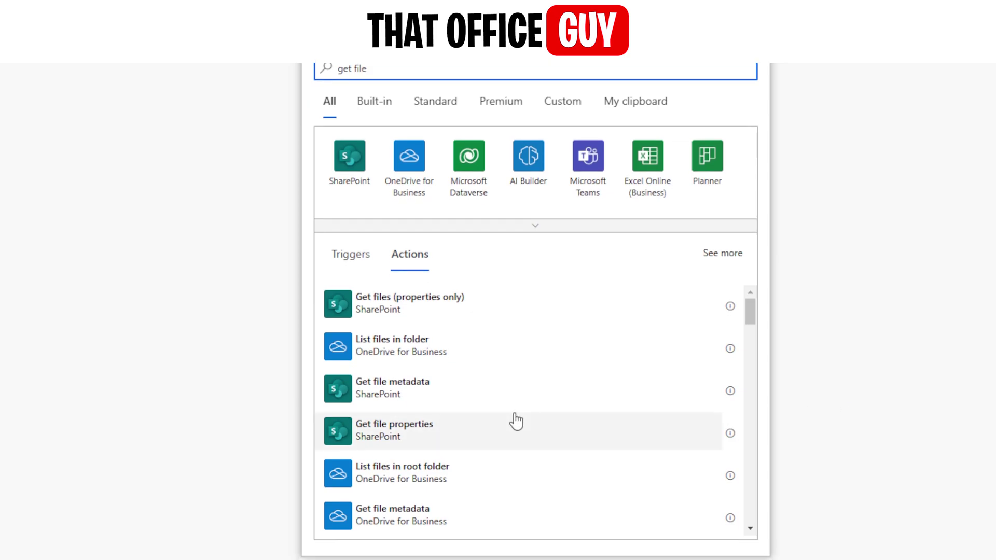
pyautogui.scroll(-3, 510, 425)
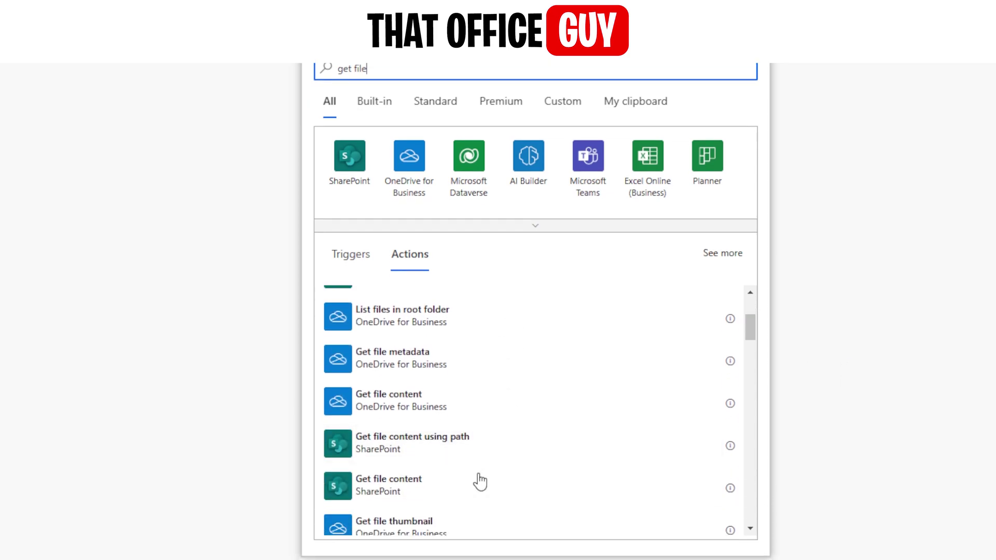
pyautogui.click(384, 495)
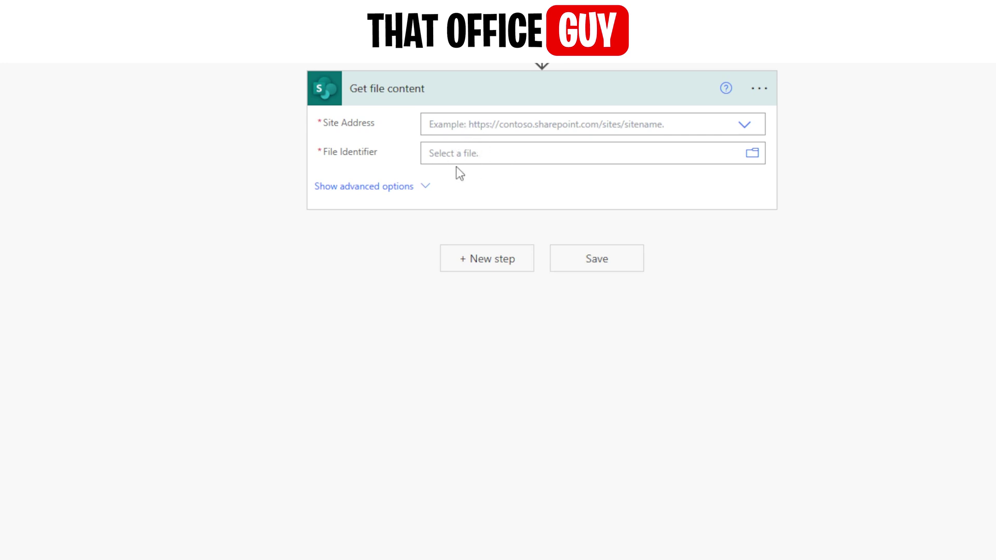
# Set it to read Excel/How to Merge Cells.xlsx from the That Office Guy site.
pyautogui.click(747, 127)
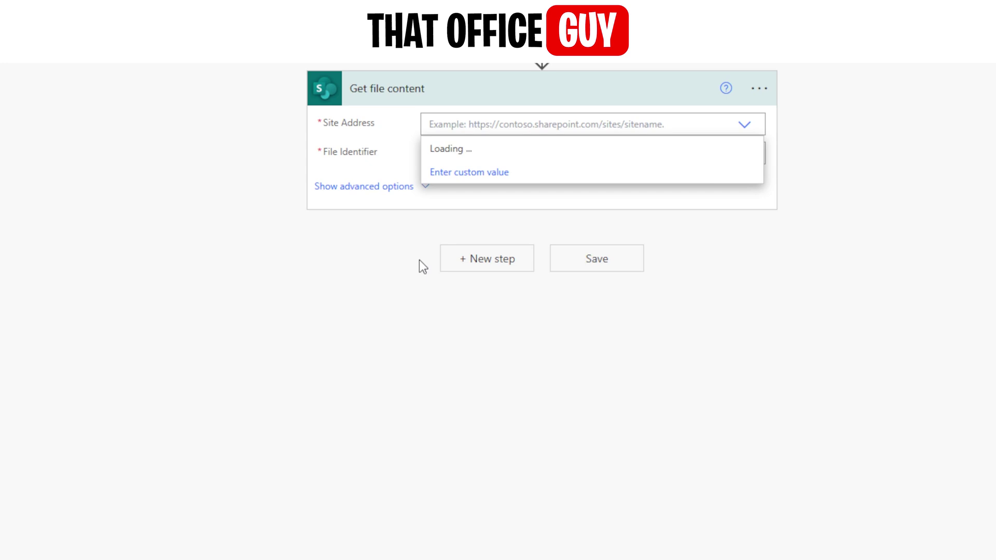
pyautogui.click(452, 174)
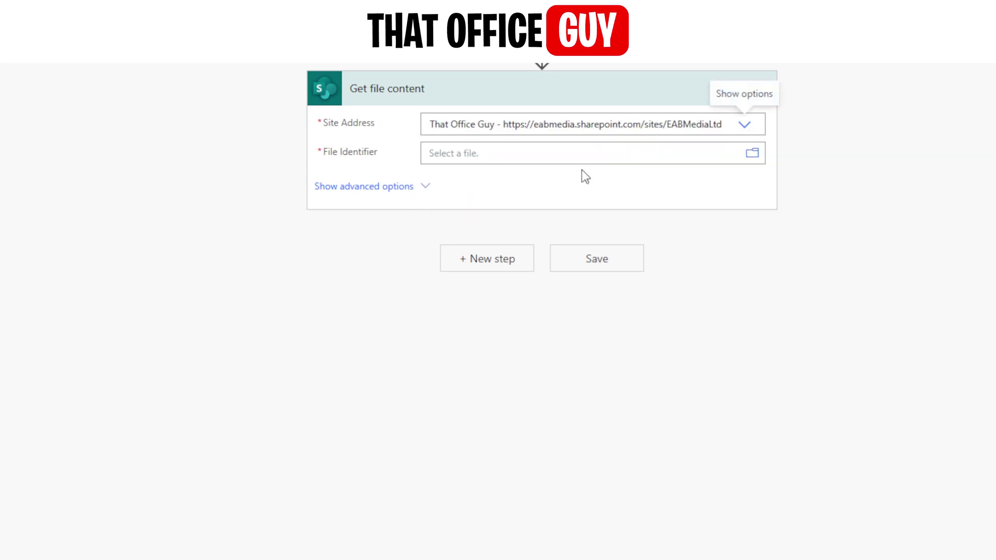
pyautogui.click(752, 154)
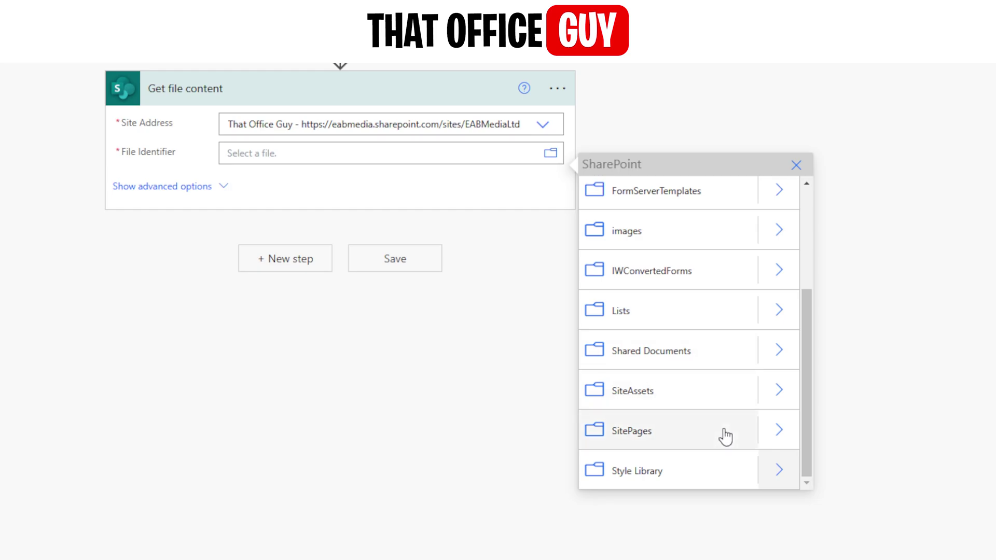
pyautogui.scroll(3, 725, 410)
pyautogui.scroll(-3, 725, 394)
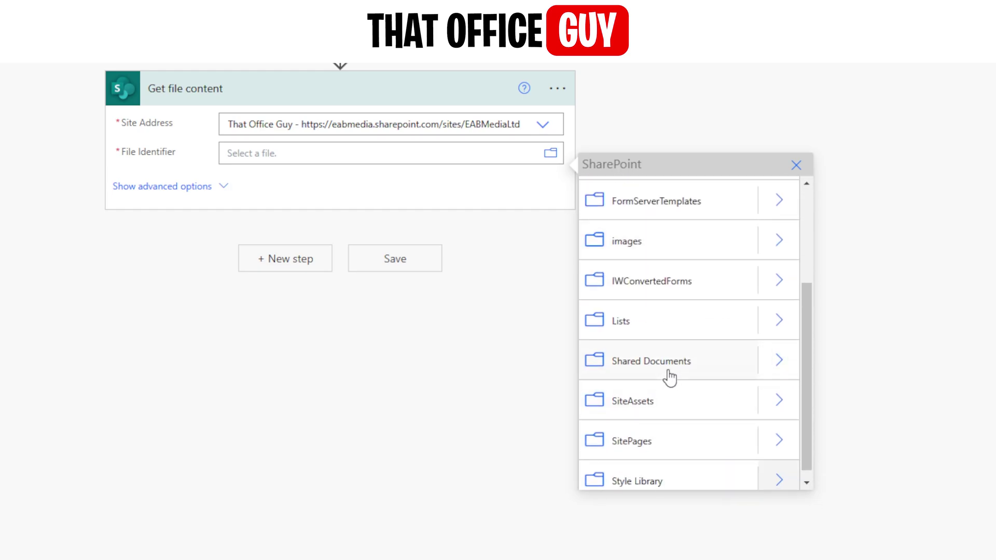
pyautogui.click(779, 361)
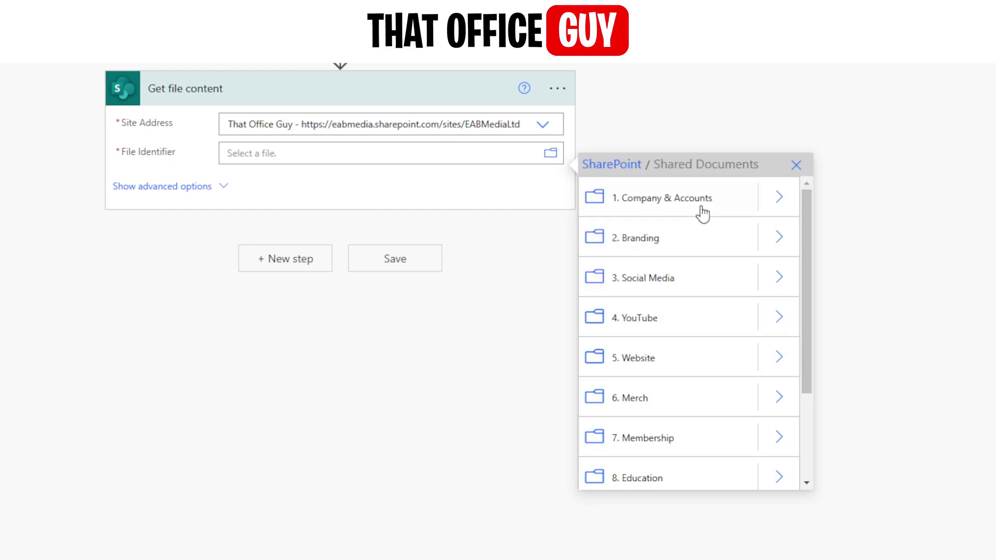
pyautogui.click(779, 317)
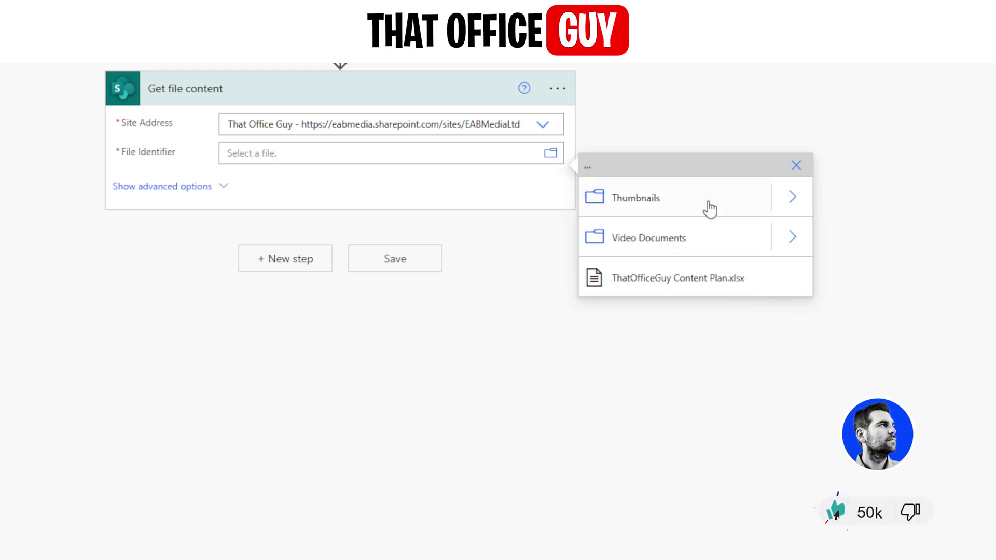
pyautogui.click(792, 240)
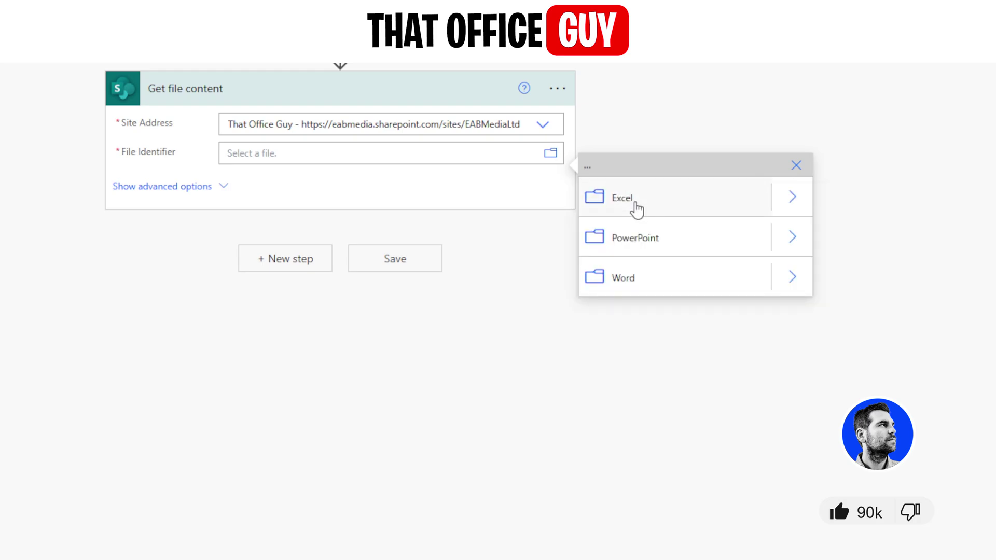
pyautogui.click(792, 202)
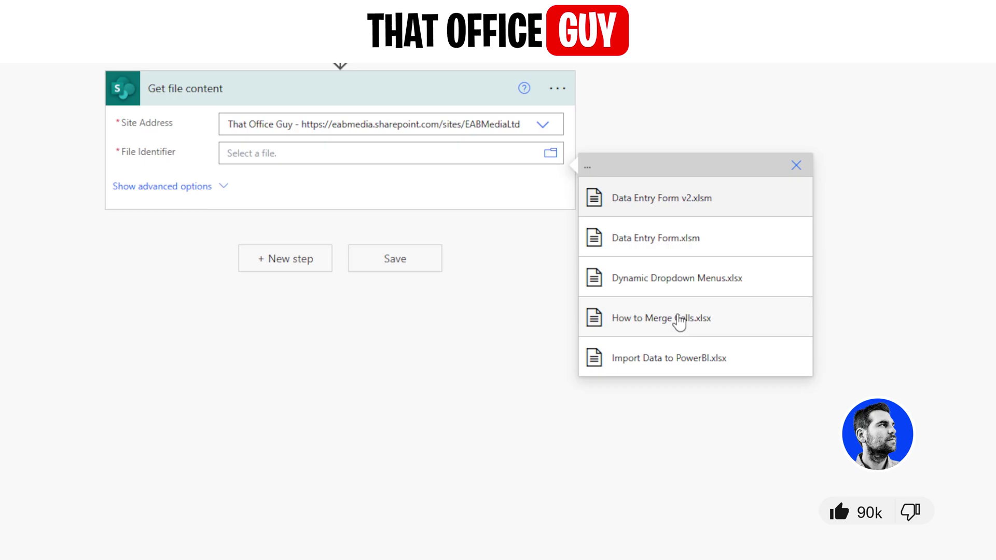
pyautogui.click(664, 322)
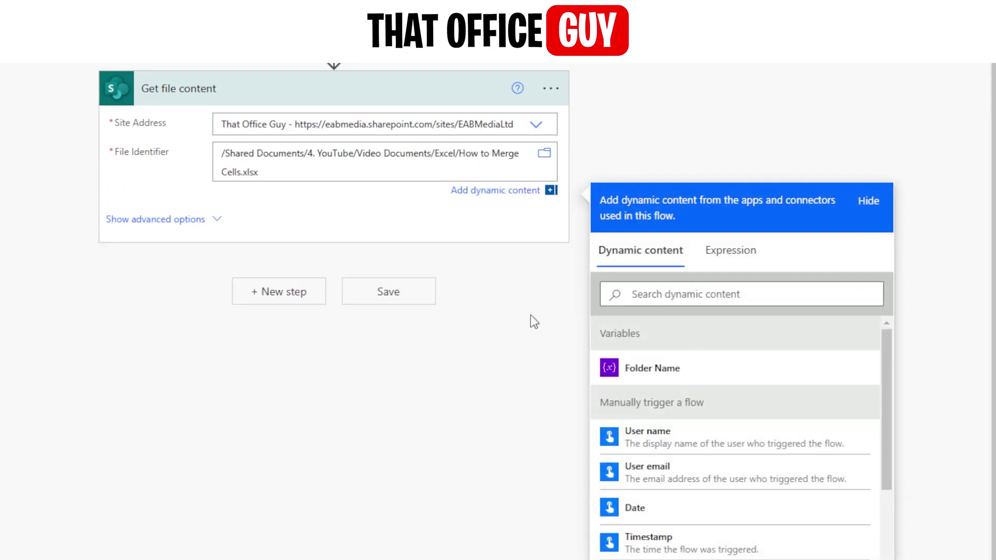
pyautogui.click(757, 264)
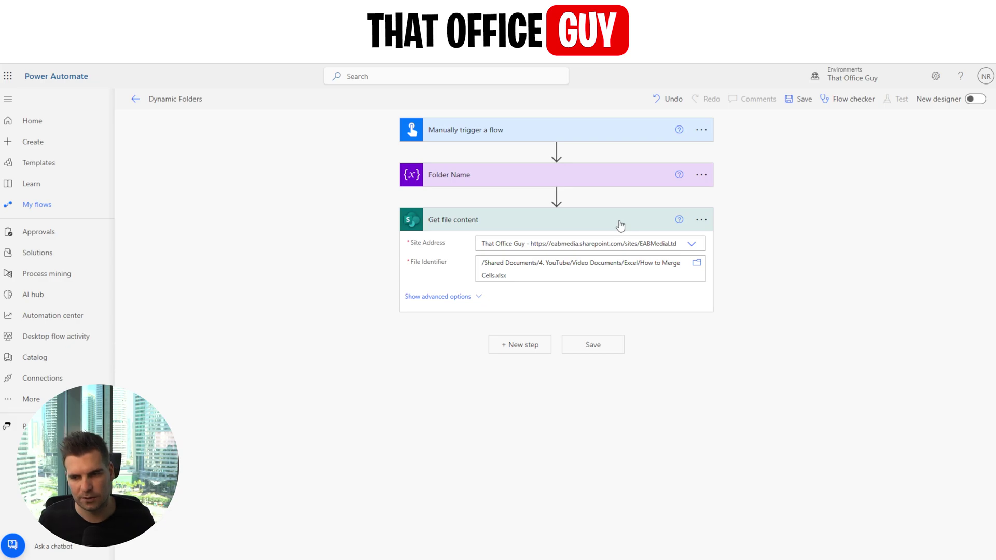
pyautogui.click(620, 225)
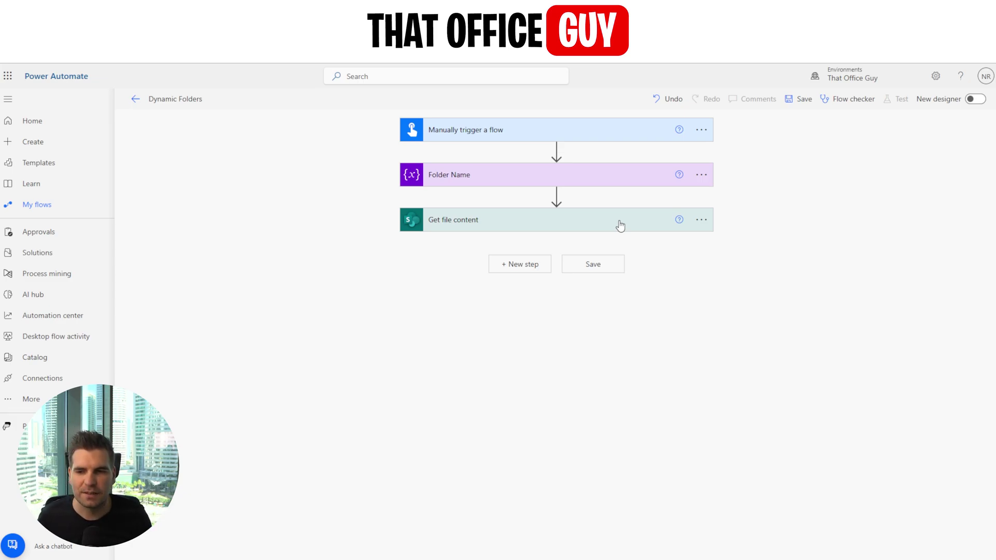
# Add SharePoint's Create file action after the Get file content step.
pyautogui.click(525, 265)
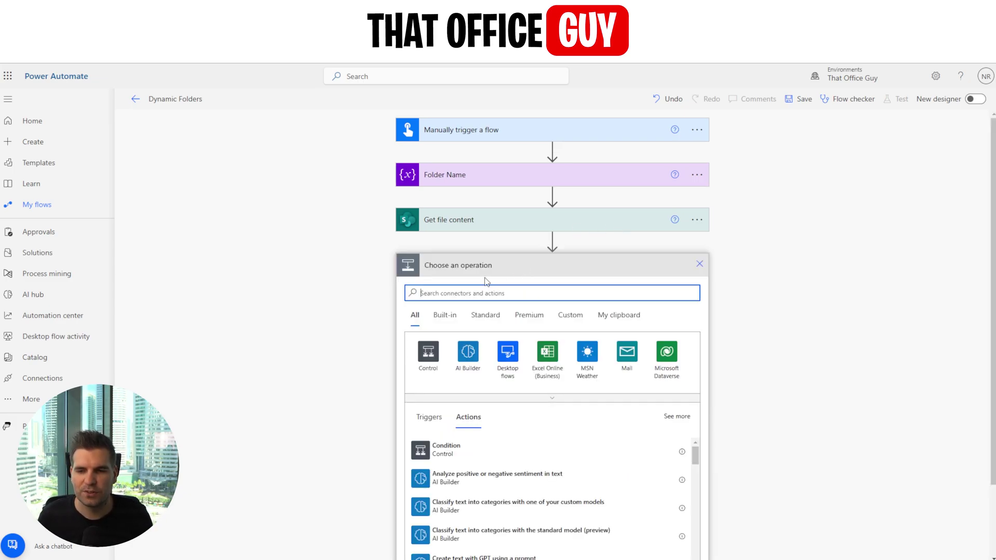
pyautogui.write('create')
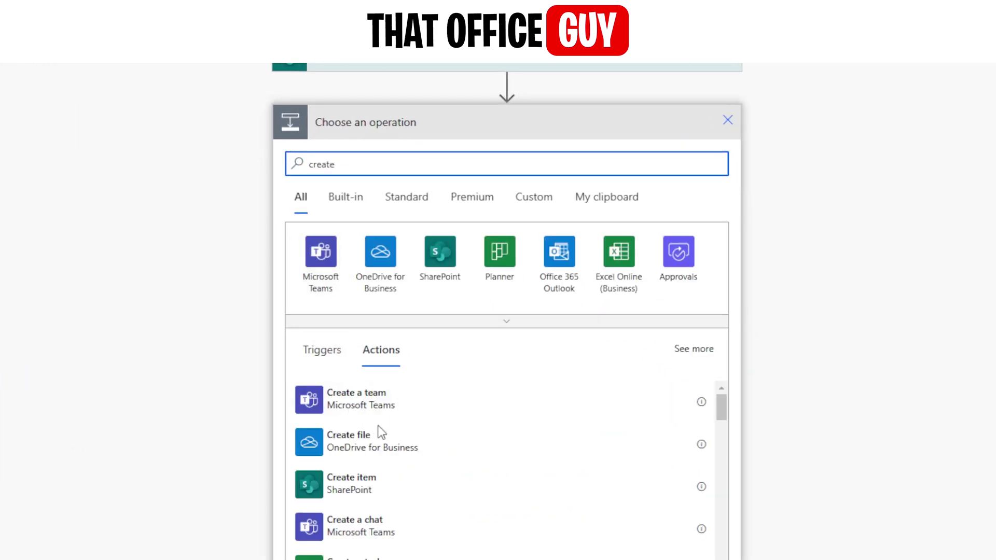
pyautogui.click(440, 259)
pyautogui.scroll(-2, 784, 166)
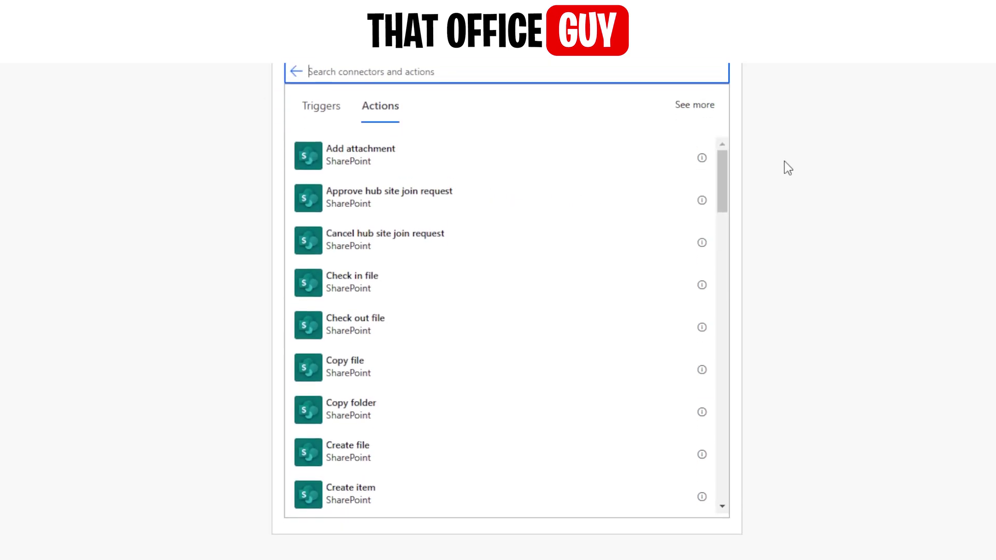
pyautogui.scroll(-2, 602, 243)
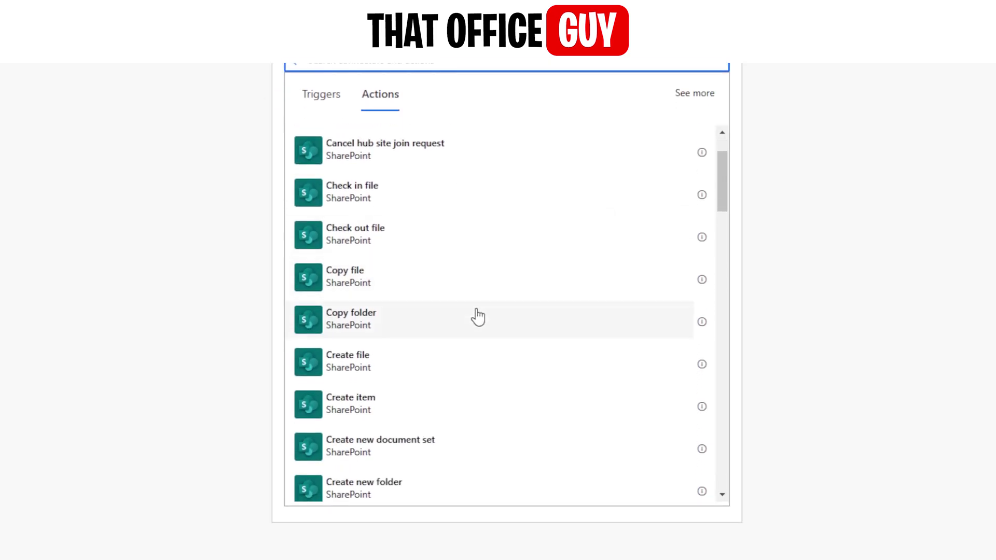
pyautogui.click(354, 368)
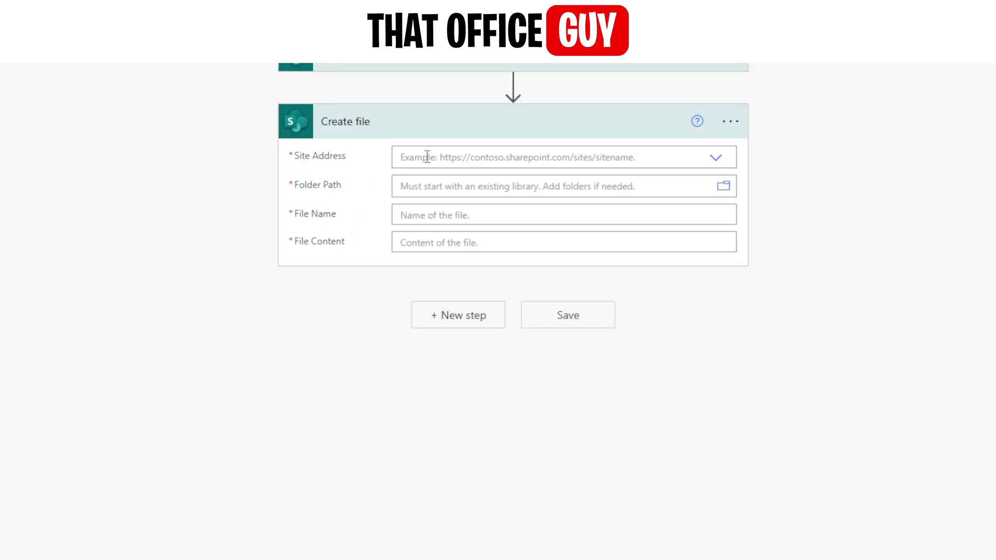
# Target the That Office Guy site, folder /Shared Documents/4. YouTube/Video Documents.
pyautogui.click(714, 159)
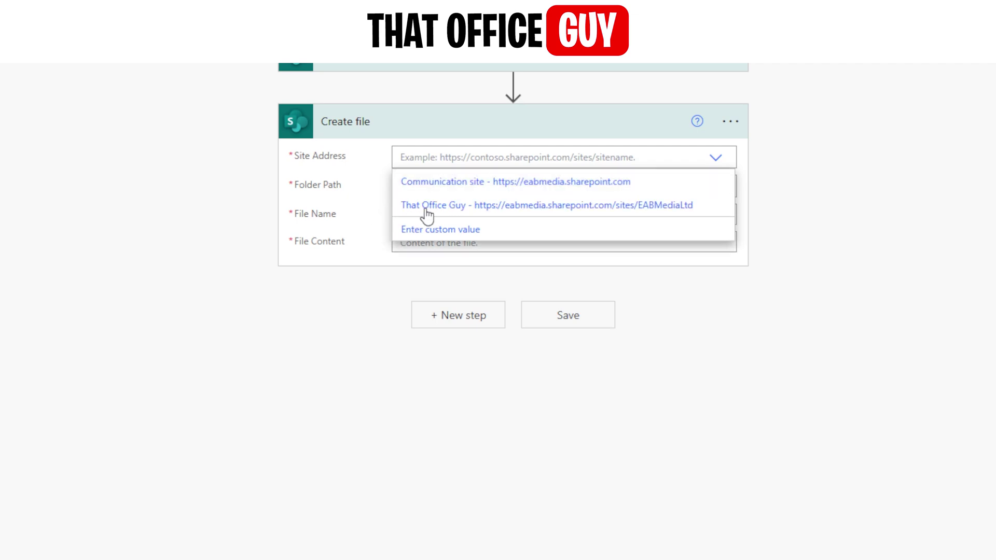
pyautogui.click(431, 203)
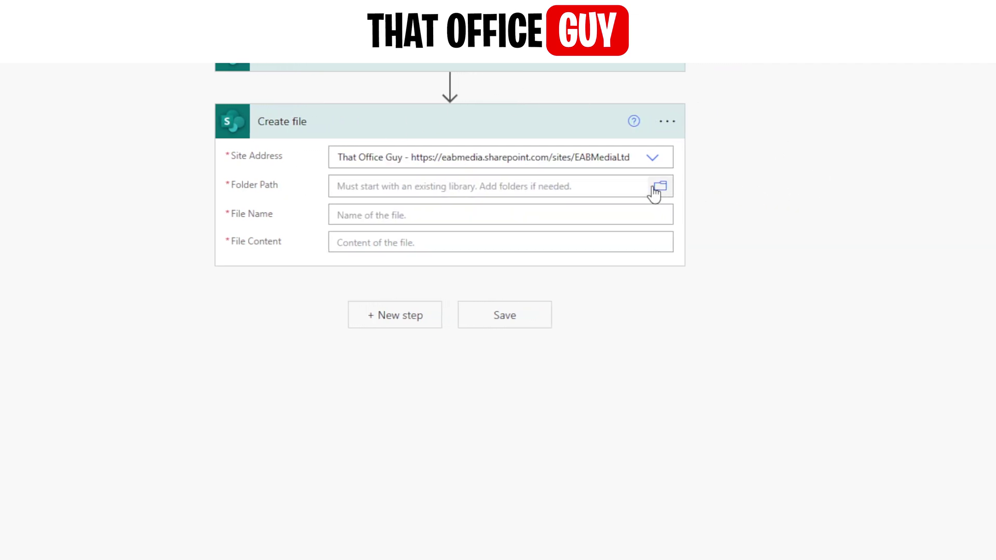
pyautogui.click(592, 190)
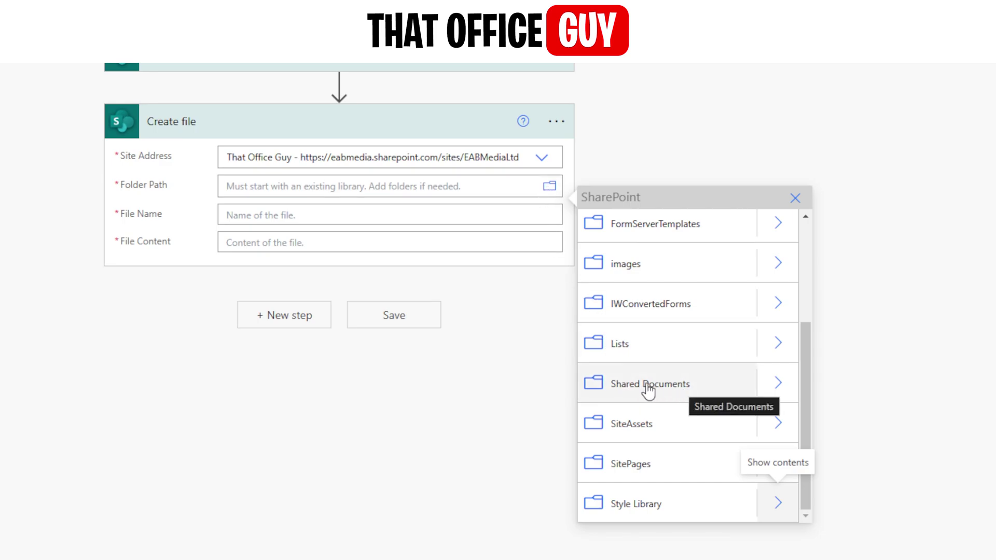
pyautogui.click(778, 384)
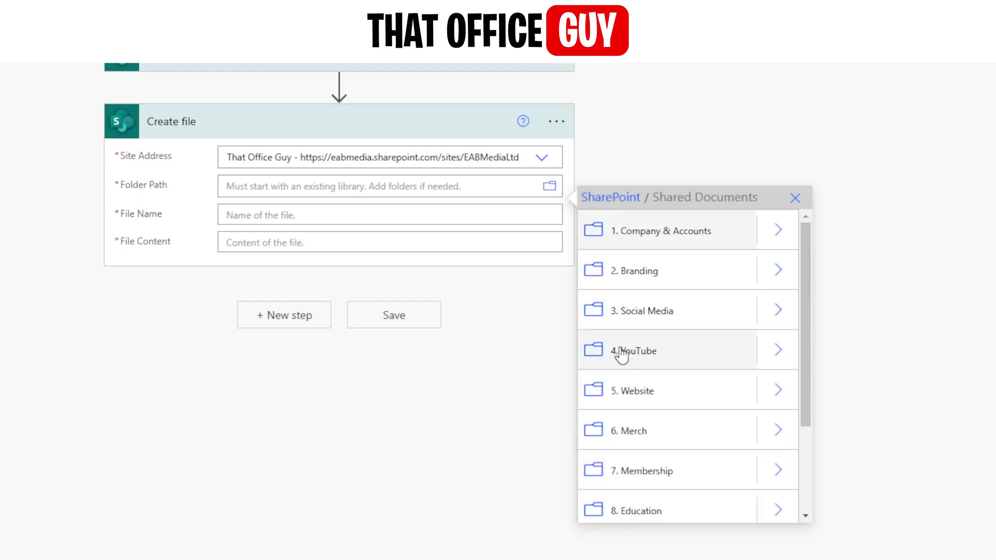
pyautogui.click(777, 352)
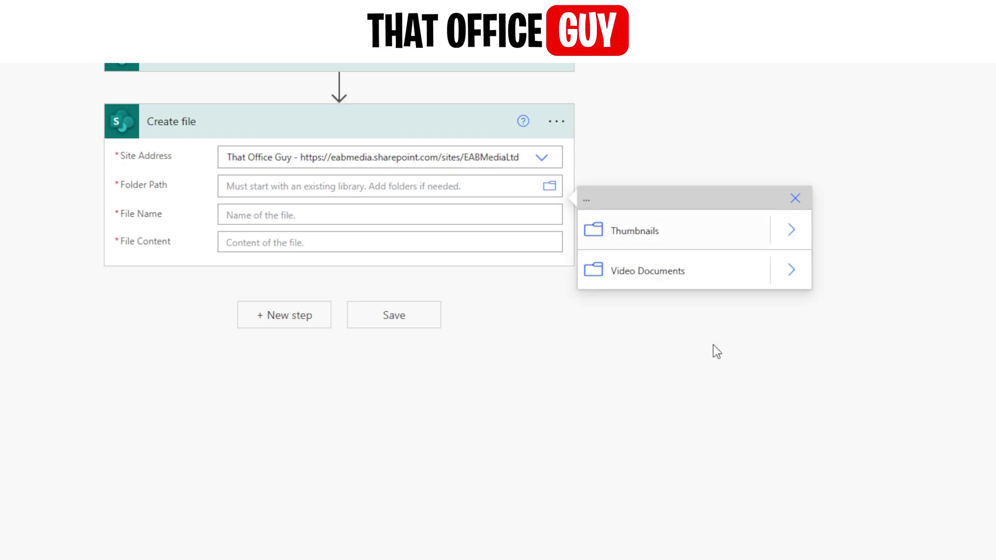
pyautogui.click(640, 270)
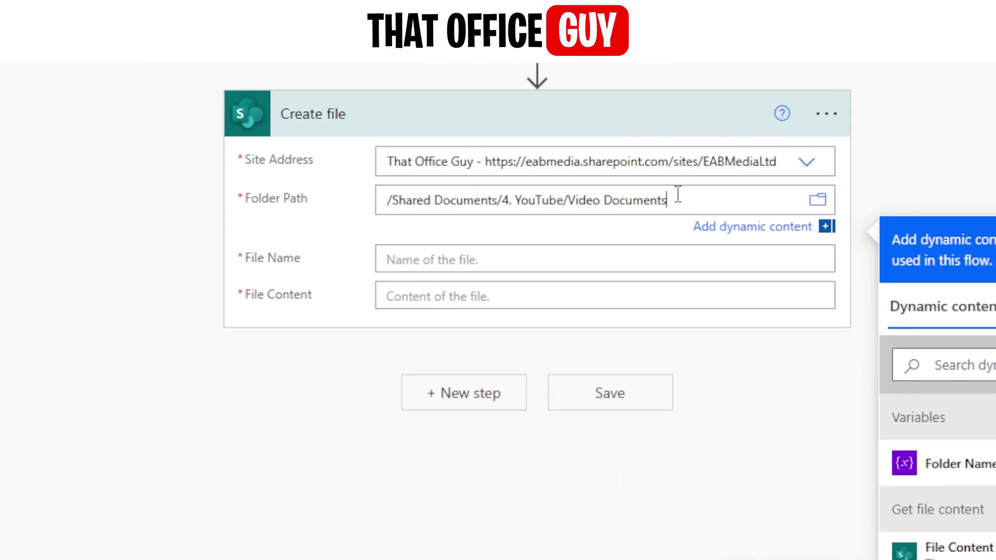
# Append the Folder Name variable to the folder path as a subfolder.
pyautogui.click(675, 202)
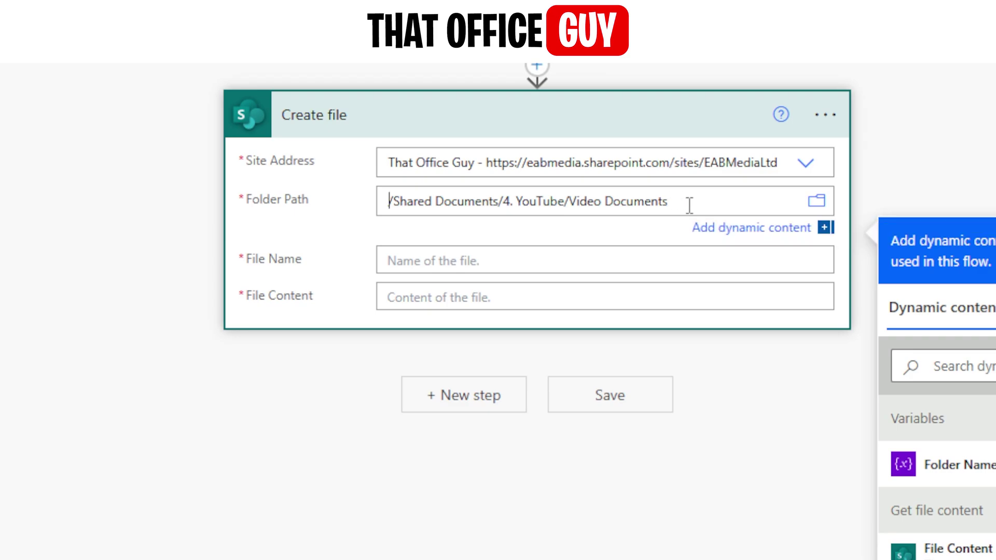
pyautogui.press('Home')
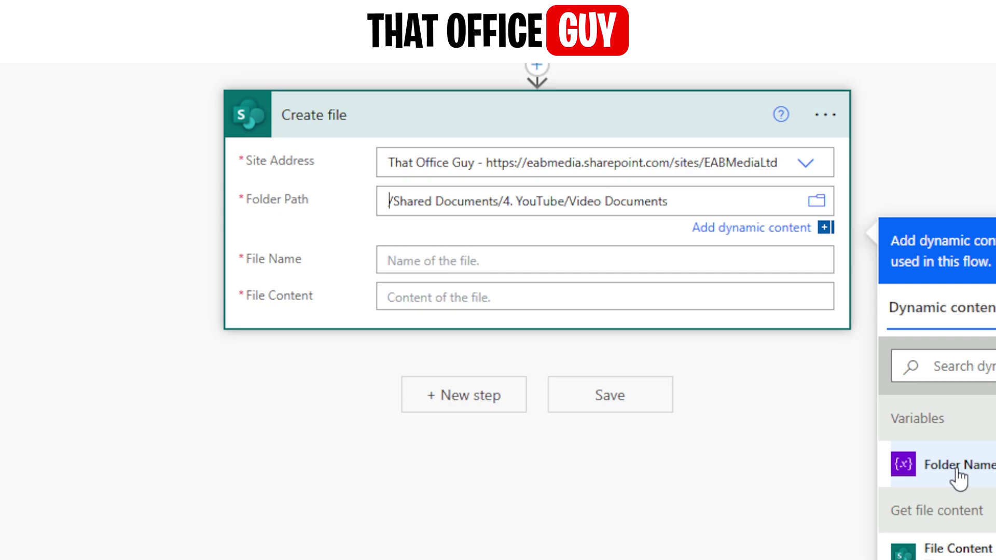
pyautogui.click(955, 469)
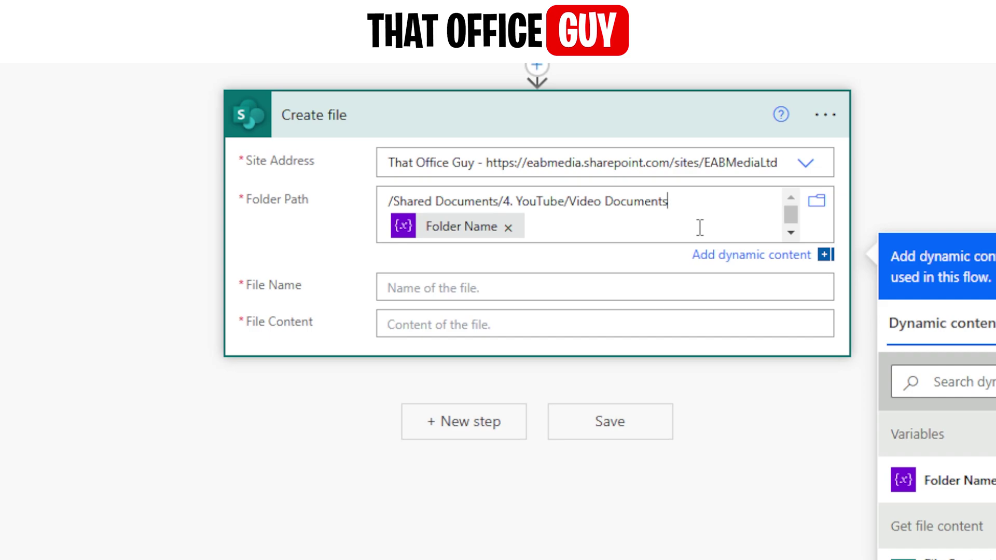
pyautogui.write('/')
pyautogui.press('BackSpace')
# Name the file 'Test' and set its content to Get file content's File Content output.
pyautogui.click(526, 287)
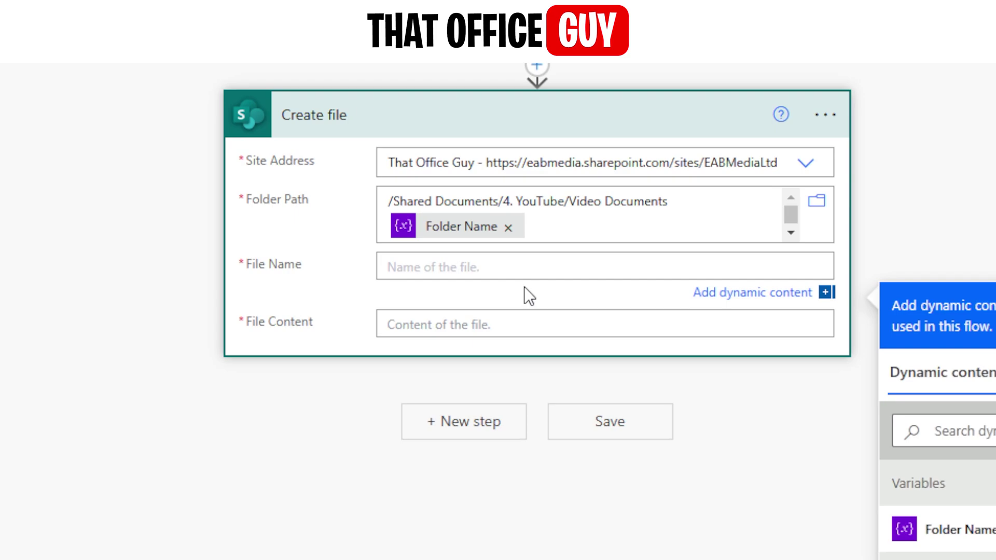
pyautogui.write('Test')
pyautogui.click(467, 325)
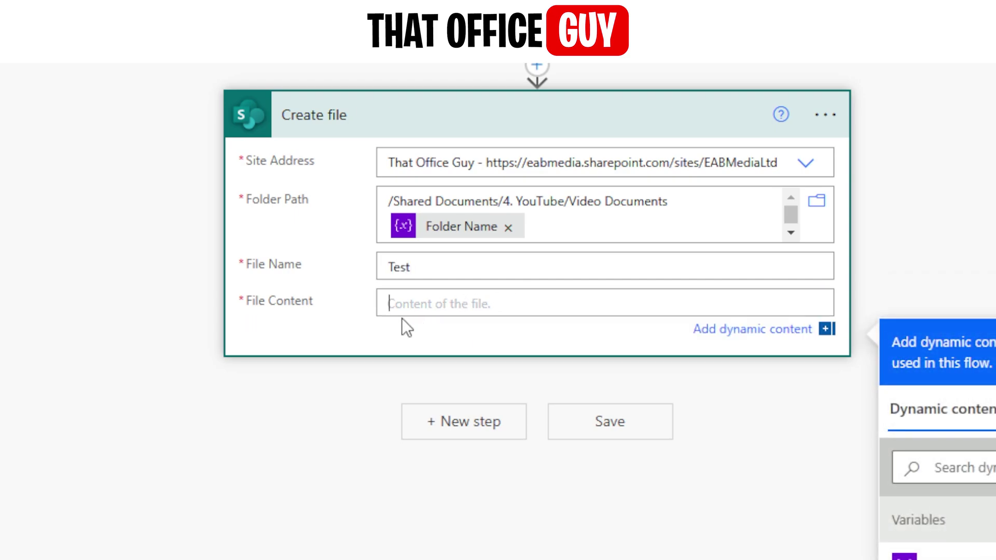
pyautogui.click(659, 446)
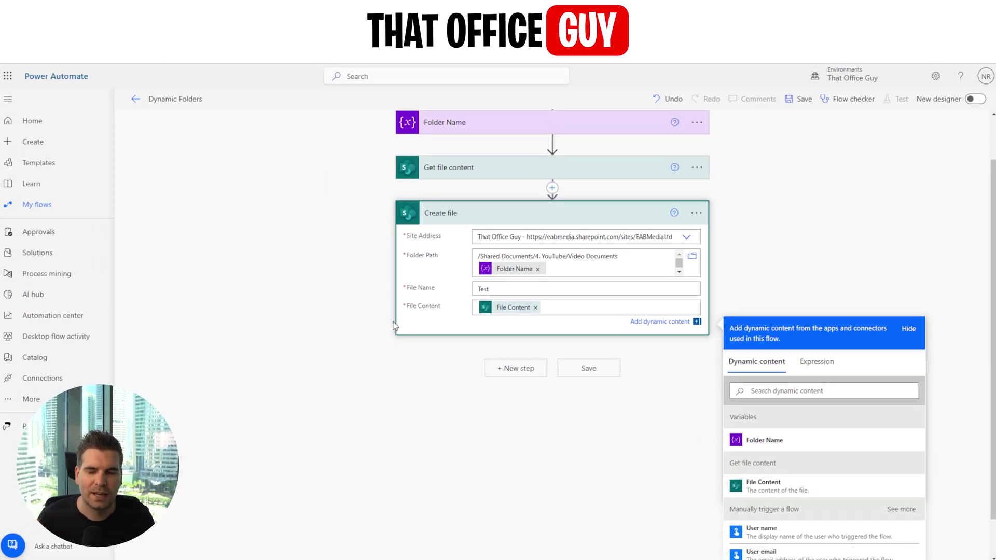
pyautogui.click(446, 313)
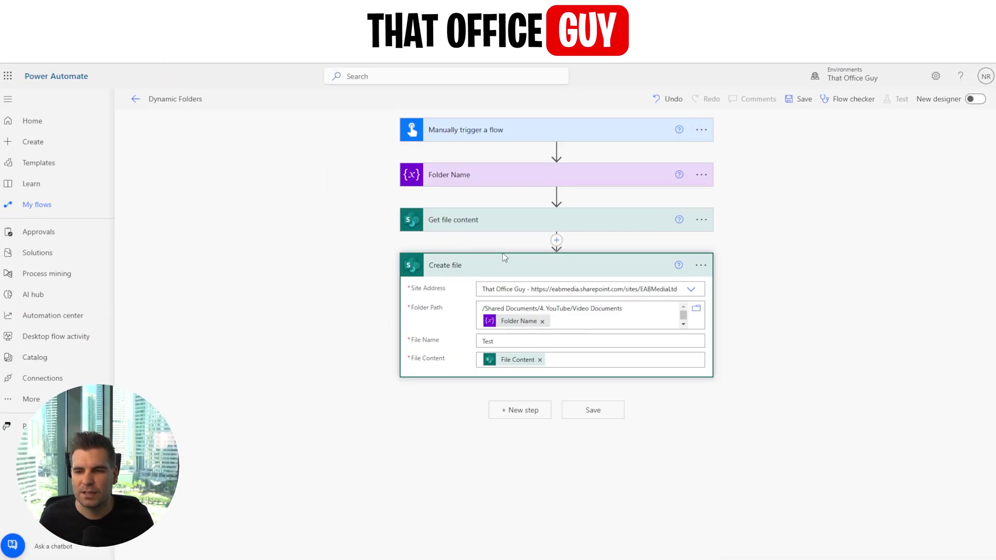
pyautogui.click(512, 266)
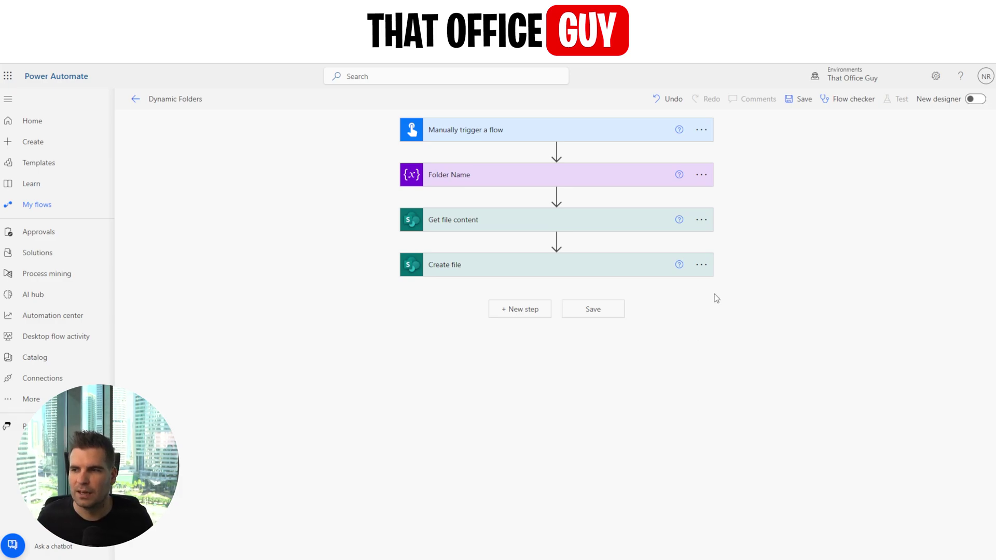
# Save the Dynamic Folders flow before running it.
pyautogui.click(799, 99)
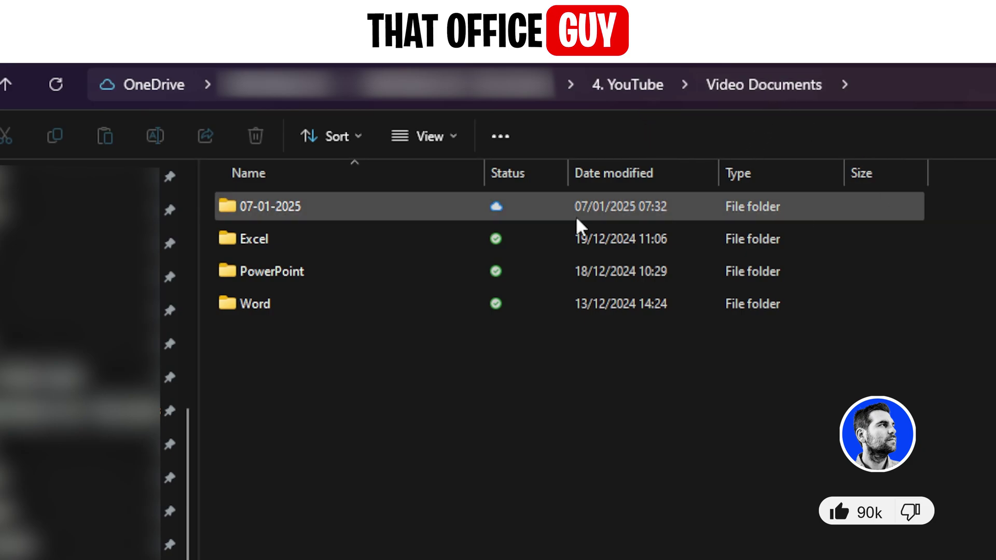
# Open the 07-01-2025 folder in Video Documents and check that the 18 KB Test file is there.
pyautogui.moveTo(246, 211)
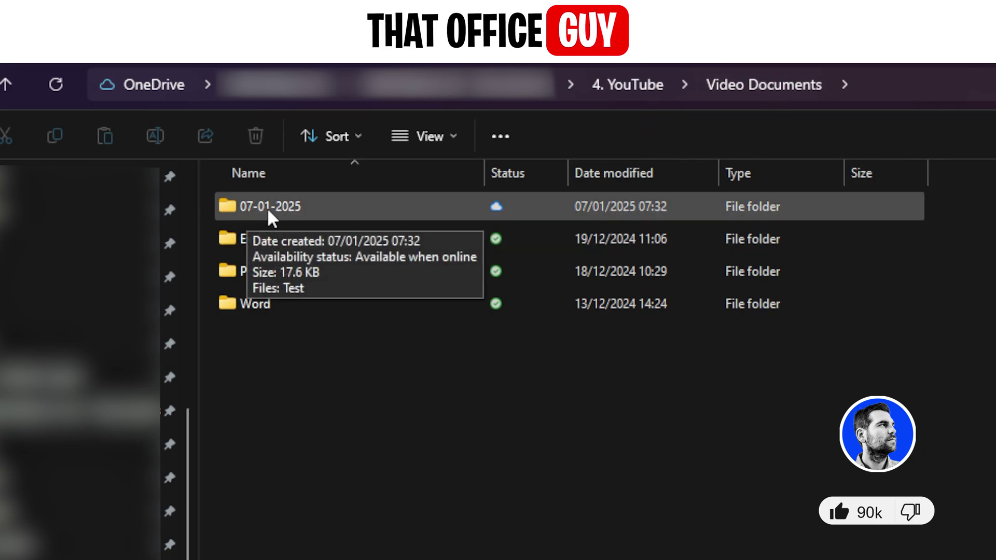
pyautogui.click(320, 205)
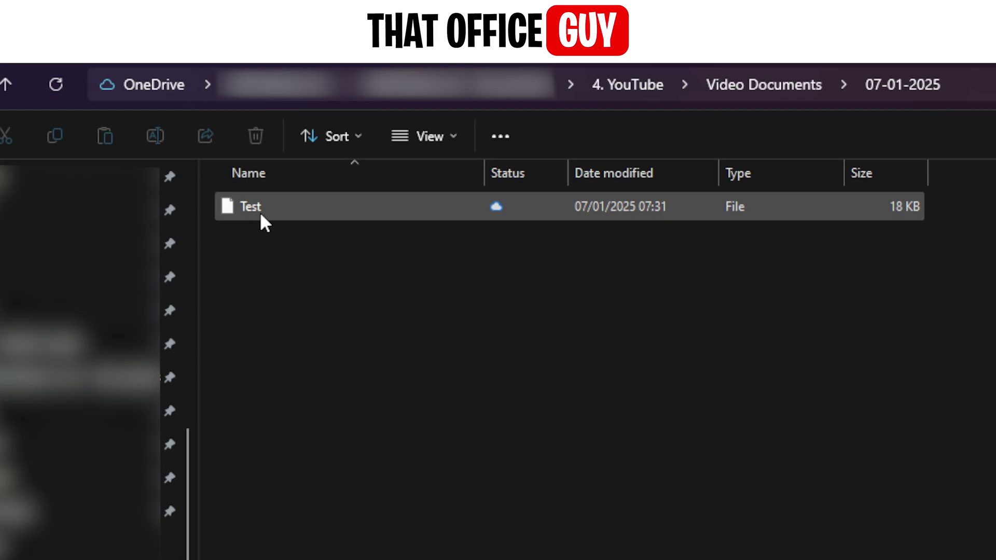
pyautogui.moveTo(265, 212)
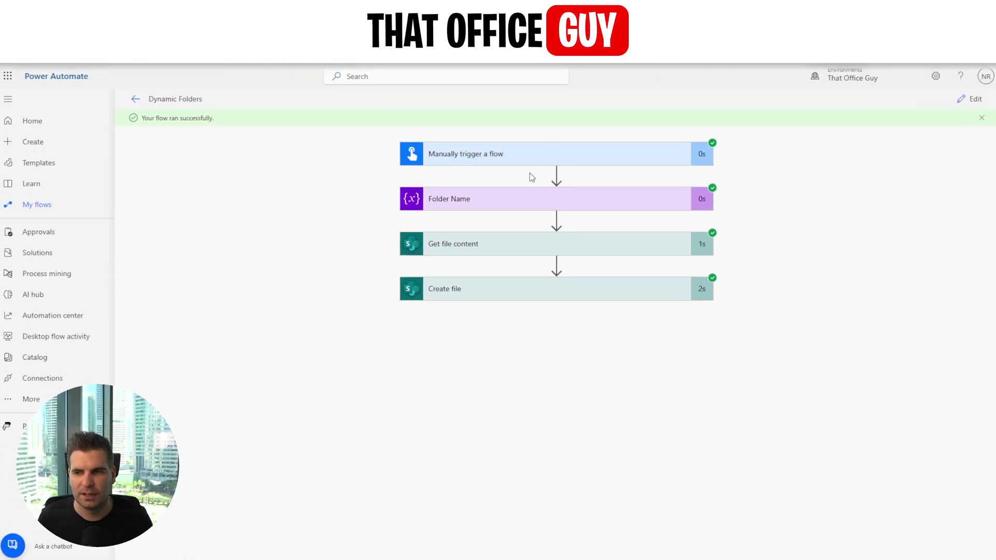
# Append .xlsx to the Create file step's file name so it becomes Test.xlsx.
pyautogui.click(973, 99)
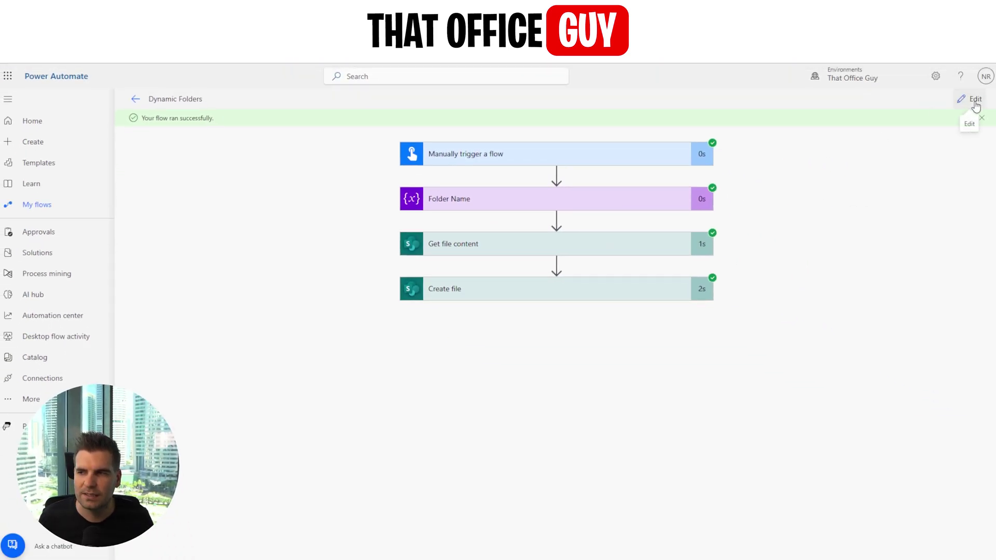
pyautogui.click(512, 258)
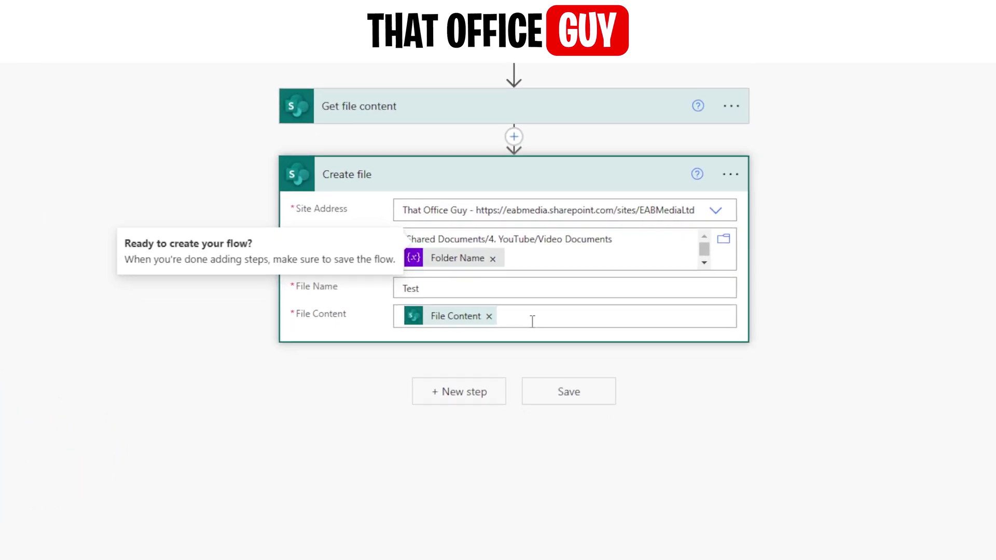
pyautogui.click(532, 321)
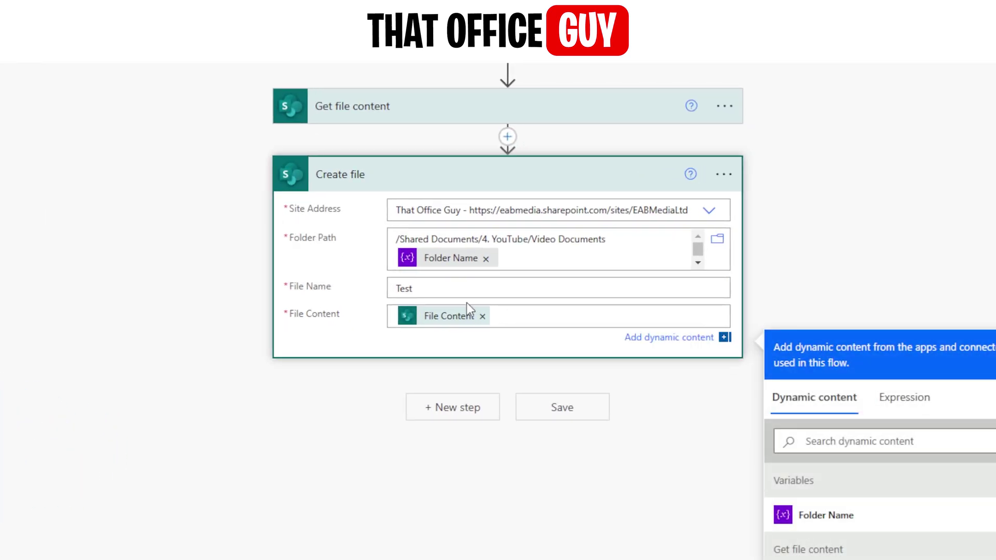
pyautogui.click(445, 287)
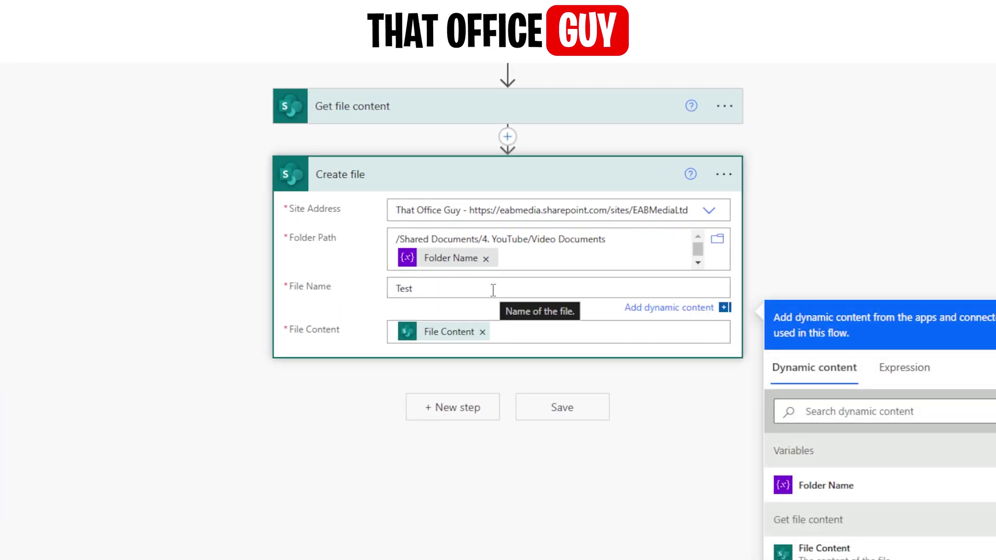
pyautogui.write('.xlsx')
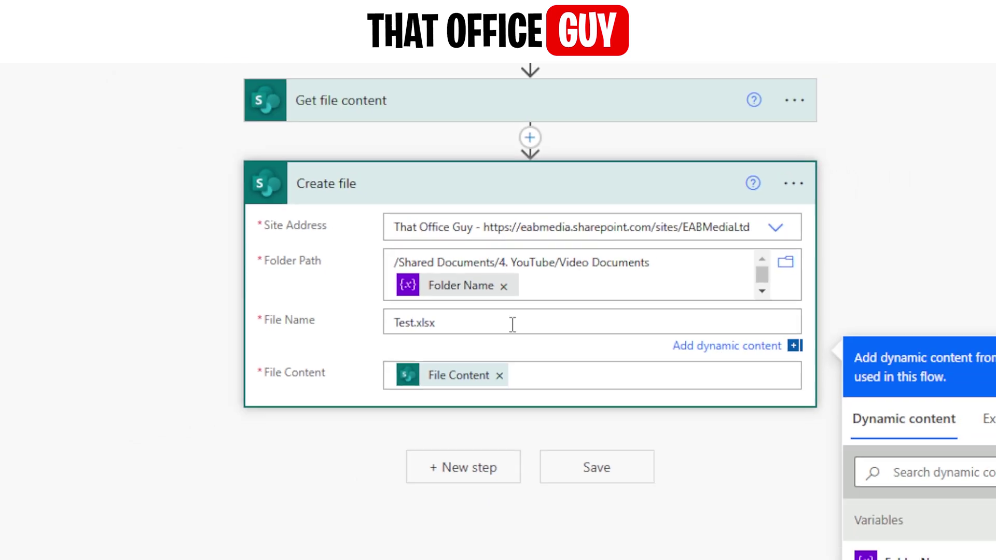
pyautogui.click(776, 307)
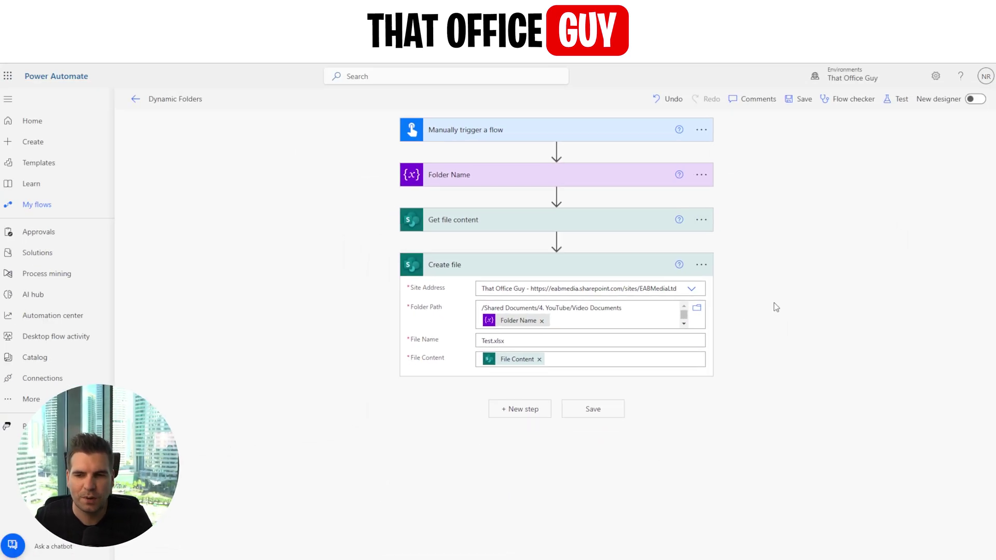